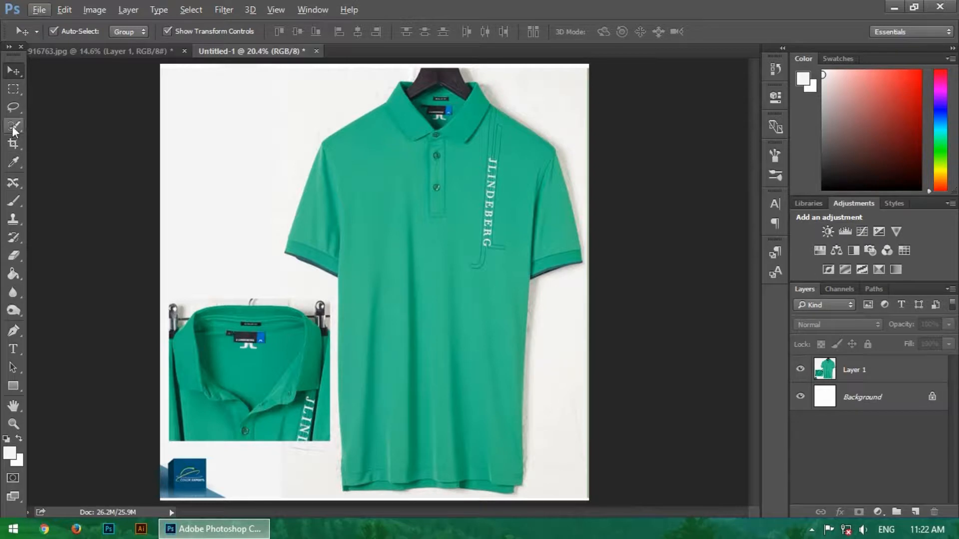
Select the large green polo shirt together with its hanger on Layer 1 using the Quick Selection tool
left_click(52, 126)
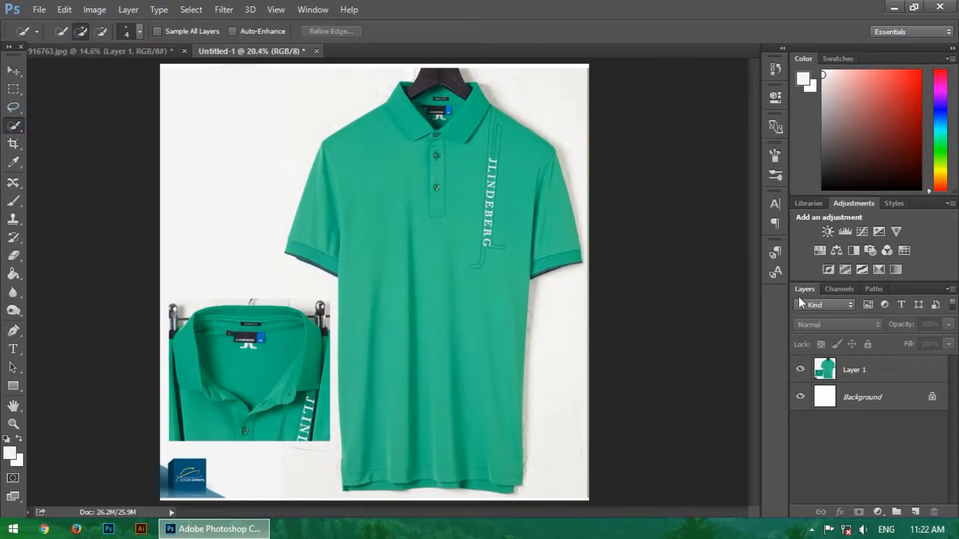
left_click(828, 366)
mouse_move(360, 192)
left_mouse_down()
mouse_move(380, 234)
mouse_move(374, 474)
left_mouse_up()
mouse_move(483, 456)
left_mouse_down()
mouse_move(478, 355)
mouse_move(507, 213)
mouse_move(451, 147)
left_mouse_up()
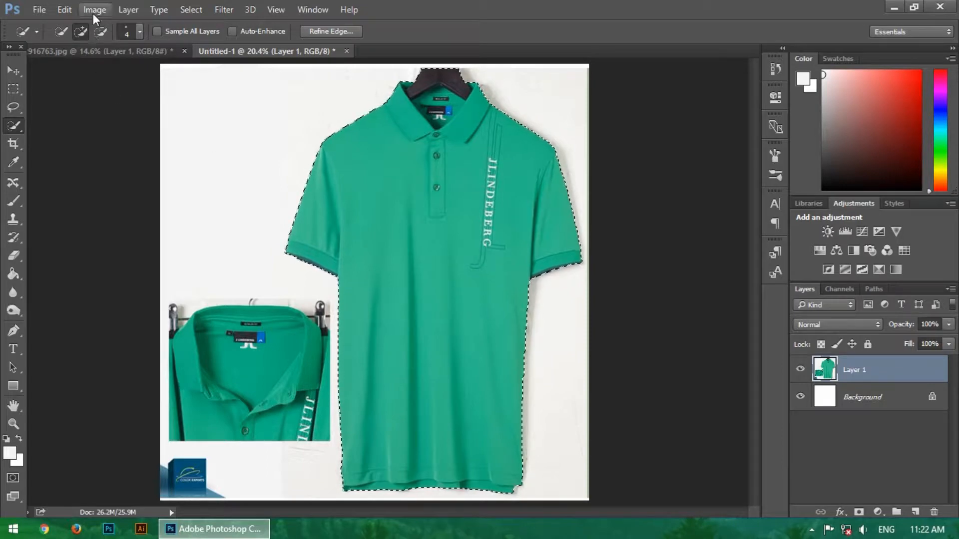
Feather the shirt selection by 0.5 pixels and copy it to a new layer
left_click(157, 9)
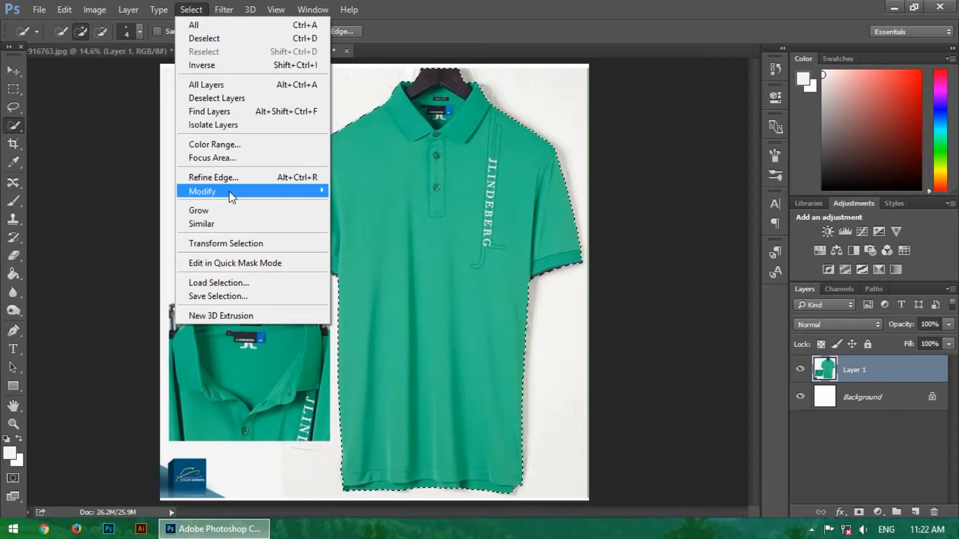
mouse_move(229, 193)
left_click(341, 243)
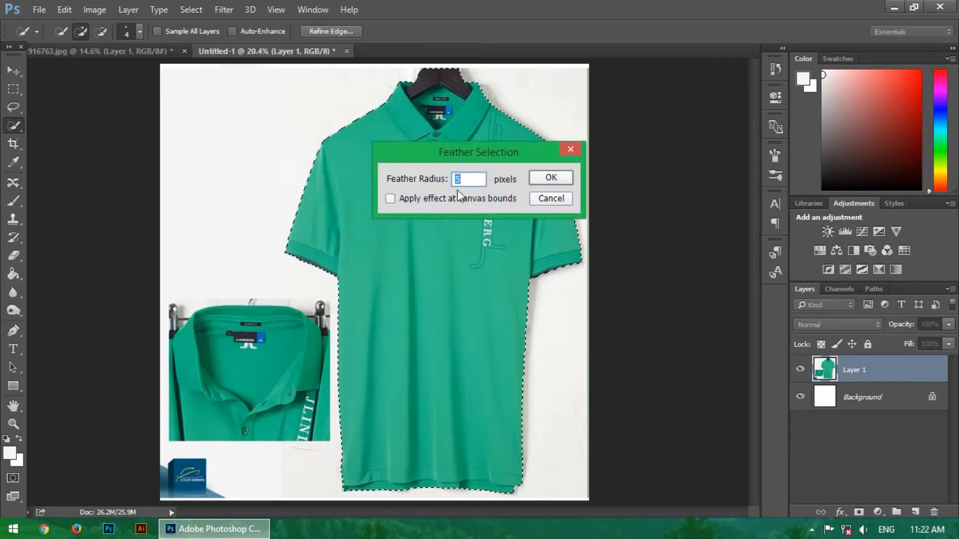
type(".5")
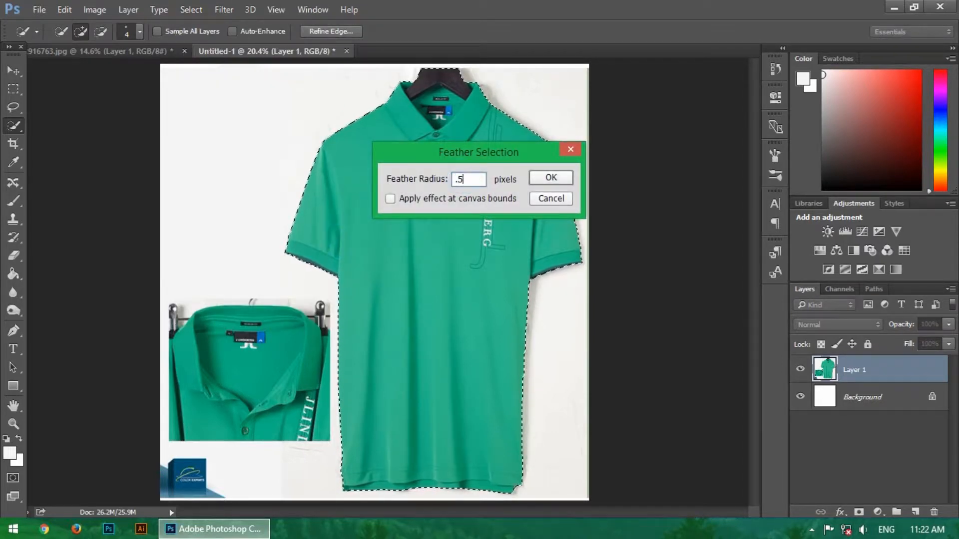
left_click(564, 181)
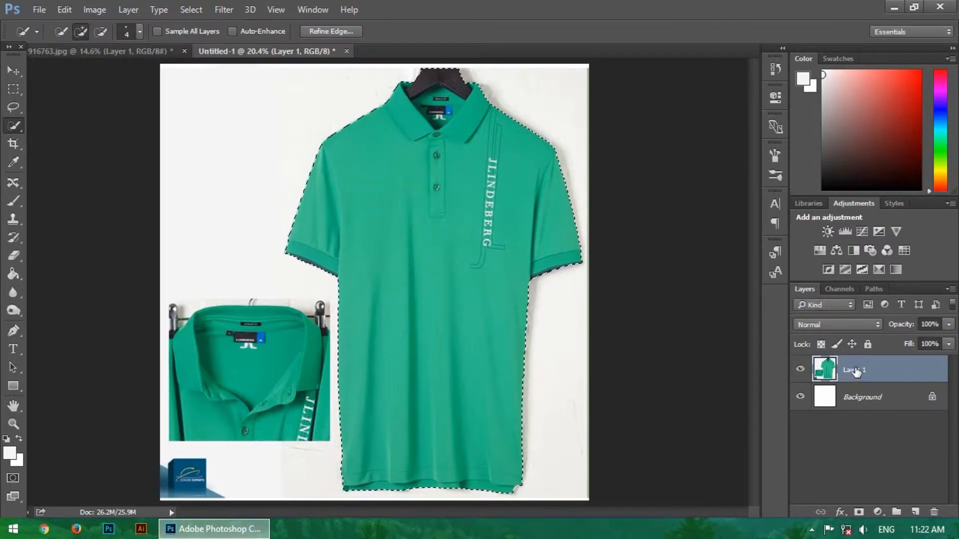
key("ctrl+j")
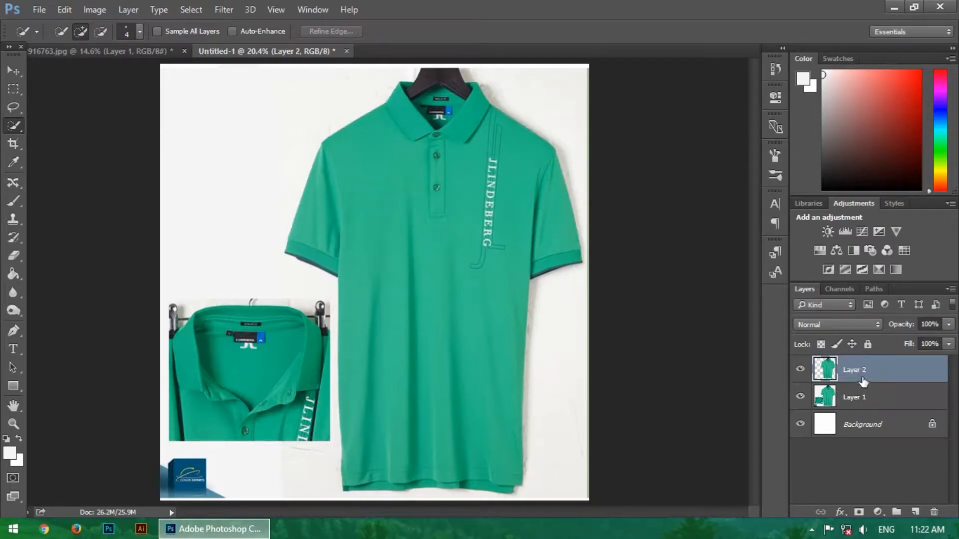
Toggle the visibility of Layer 1 to check the edges of the shirt cutout
left_click(800, 398)
left_click(801, 398)
left_click(800, 398)
left_click(800, 397)
left_click(801, 398)
left_click(802, 398)
Select the green collar close-up on Layer 1 with the Quick Selection tool
left_click(858, 400)
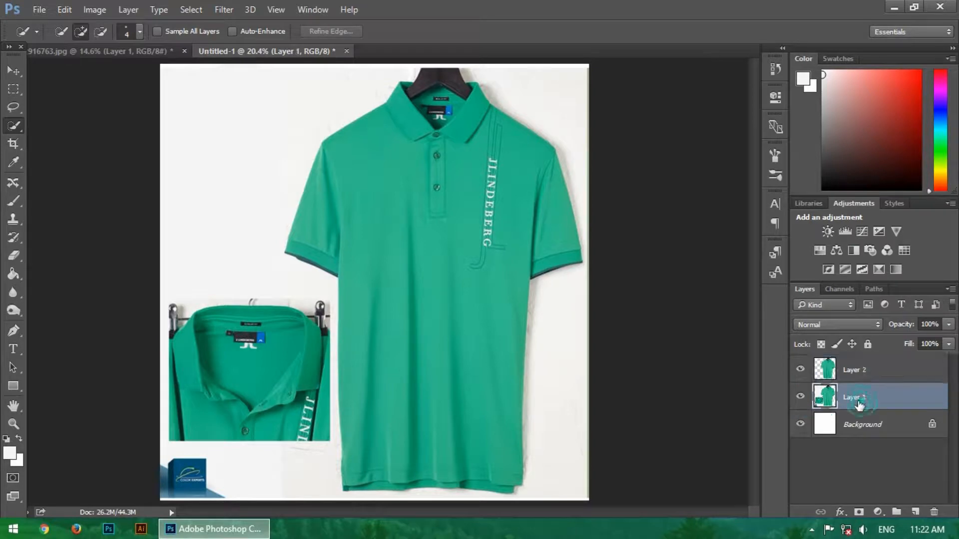
right_click(16, 129)
left_click(52, 123)
left_click_drag(202, 367, 202, 338)
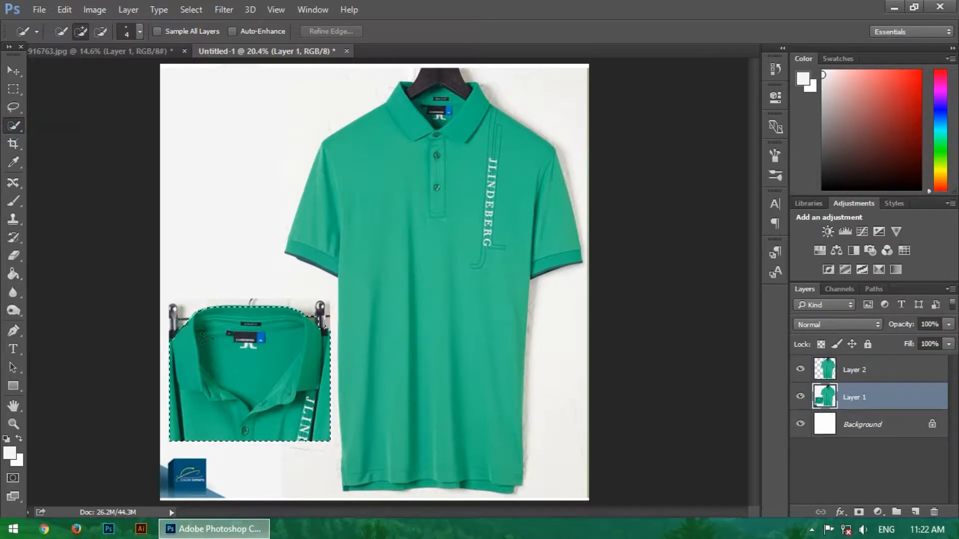
Subtract the outer fabric strips on both sides of the collar close-up from the selection
key("alt")
scroll(324, 354, "up", 3)
left_click(298, 275, "alt")
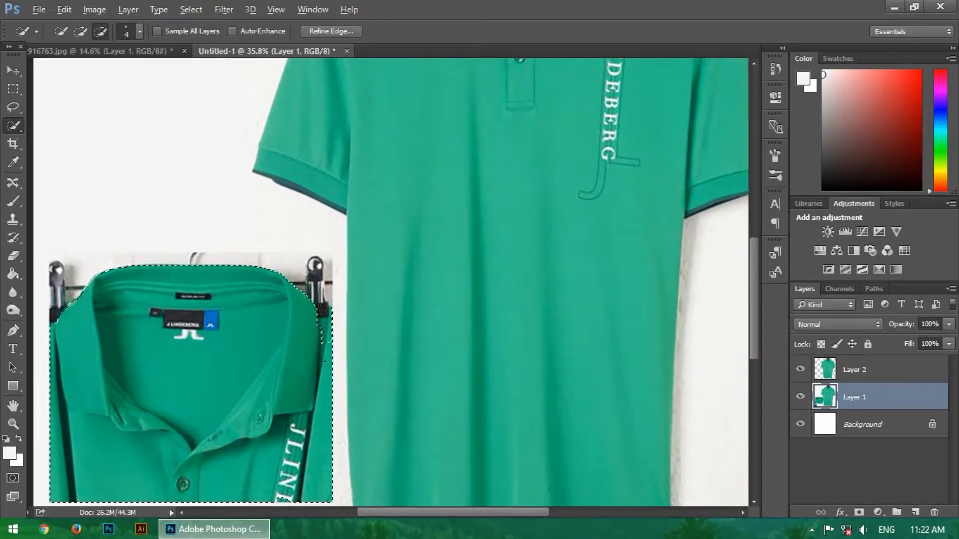
scroll(358, 394, "down", 1)
left_click_drag(117, 313, 102, 397)
left_click_drag(103, 356, 105, 330)
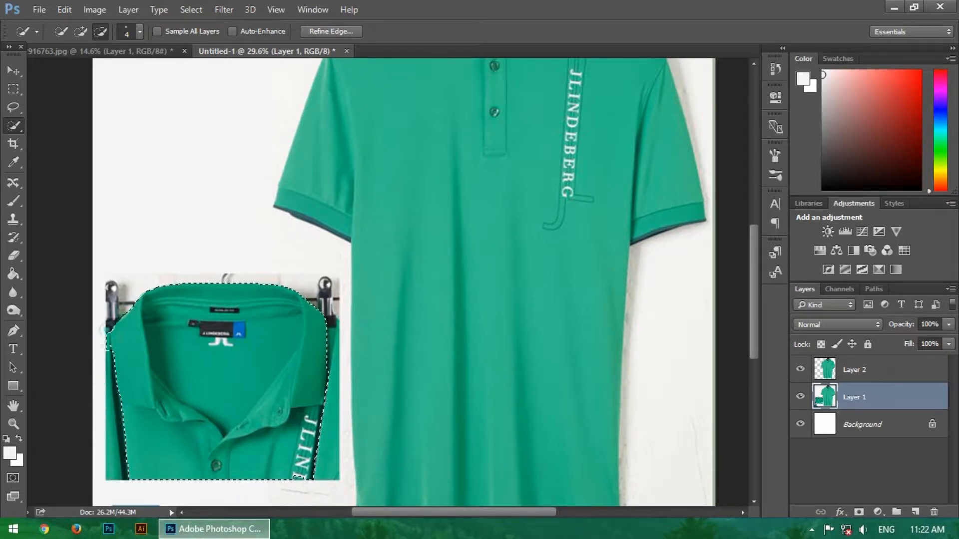
key("alt")
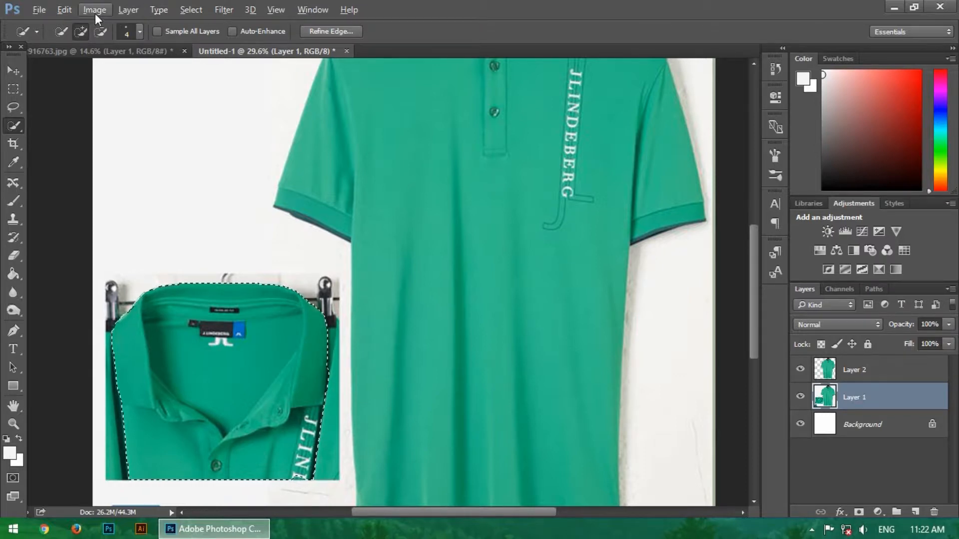
Feather the collar close-up selection and copy it to a new layer
left_click(127, 10)
mouse_move(191, 9)
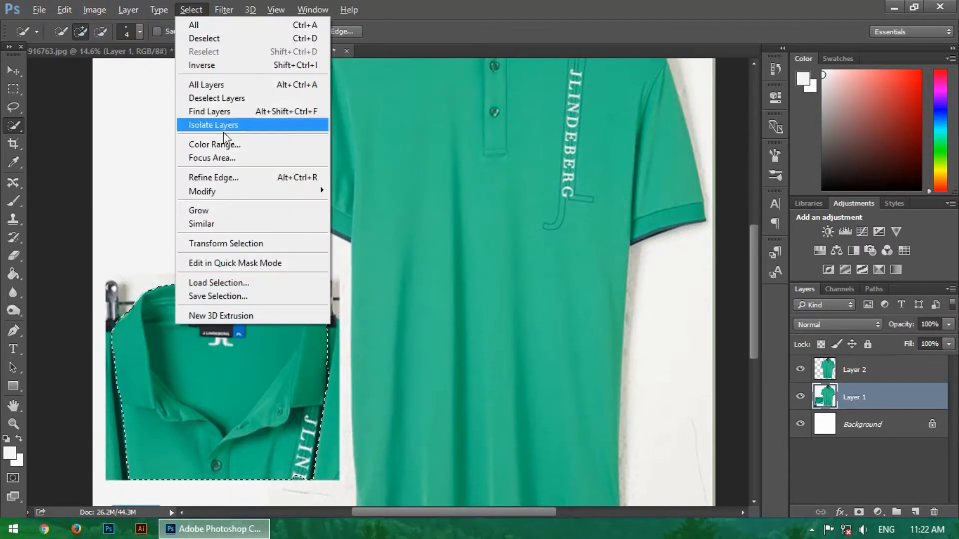
mouse_move(219, 194)
left_click(359, 246)
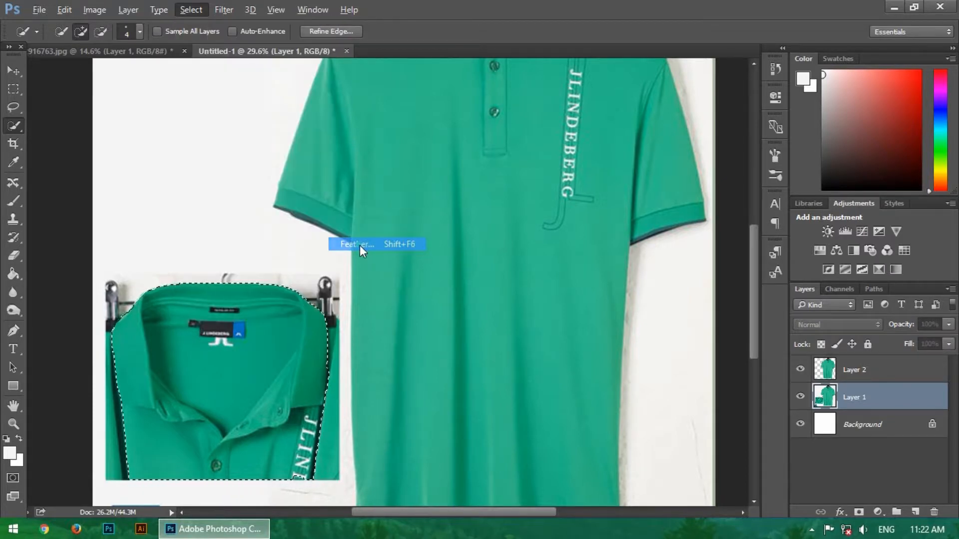
left_click(554, 181)
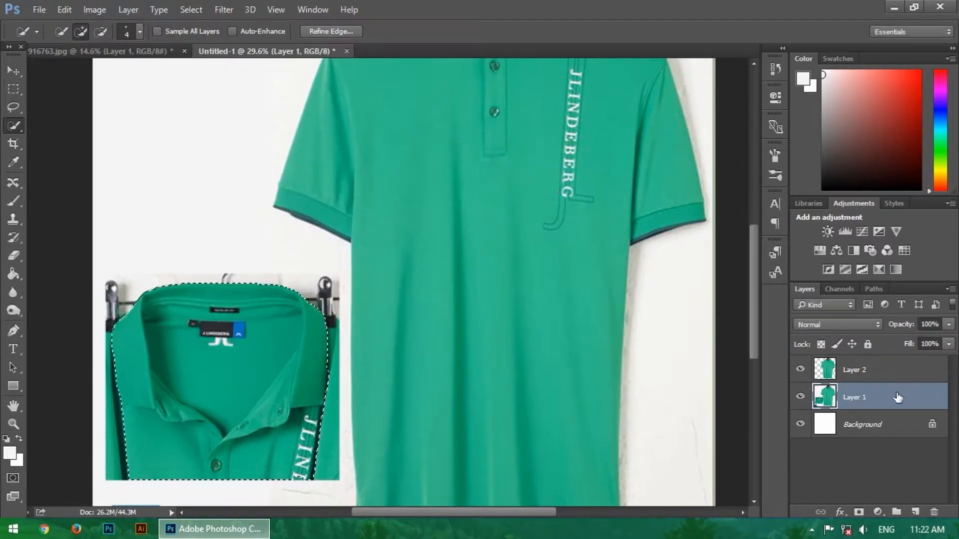
key("ctrl+j")
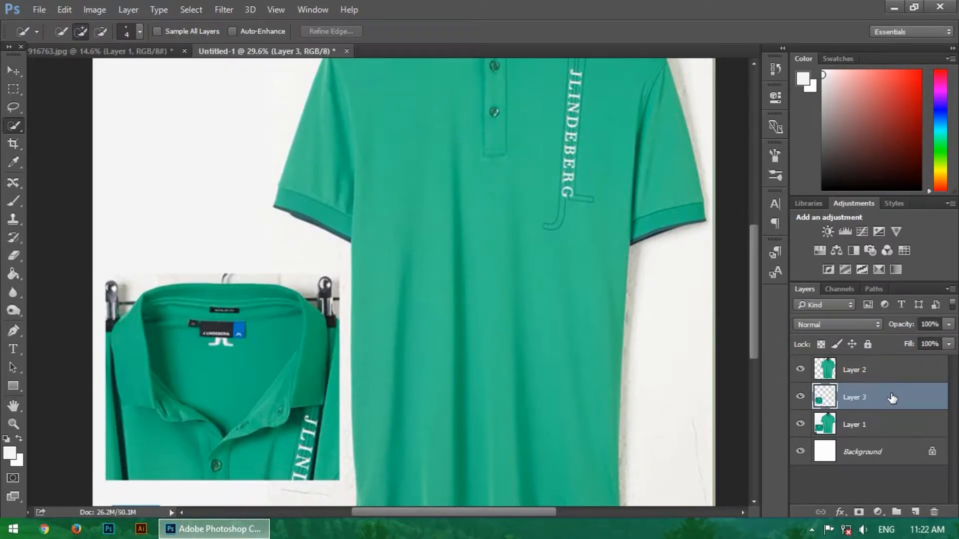
Hide Layer 1 and shift the collar cutout slightly up toward the left edge of the canvas
left_click(801, 424)
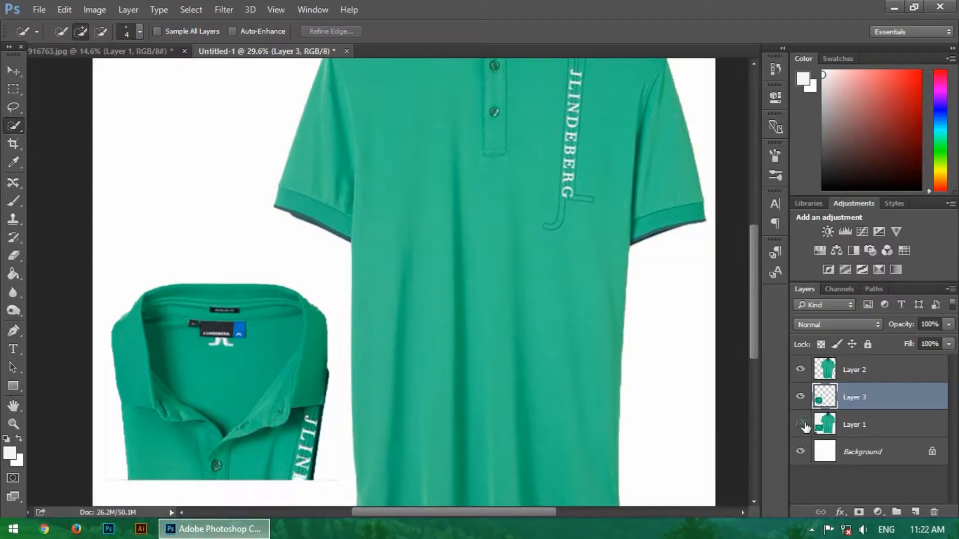
scroll(475, 364, "down", 1)
scroll(425, 346, "down", 5)
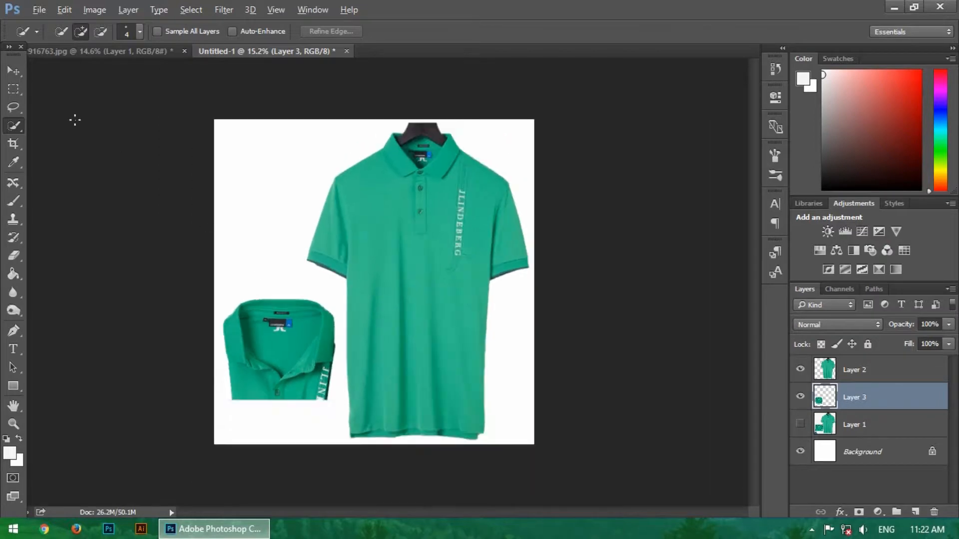
left_click(14, 71)
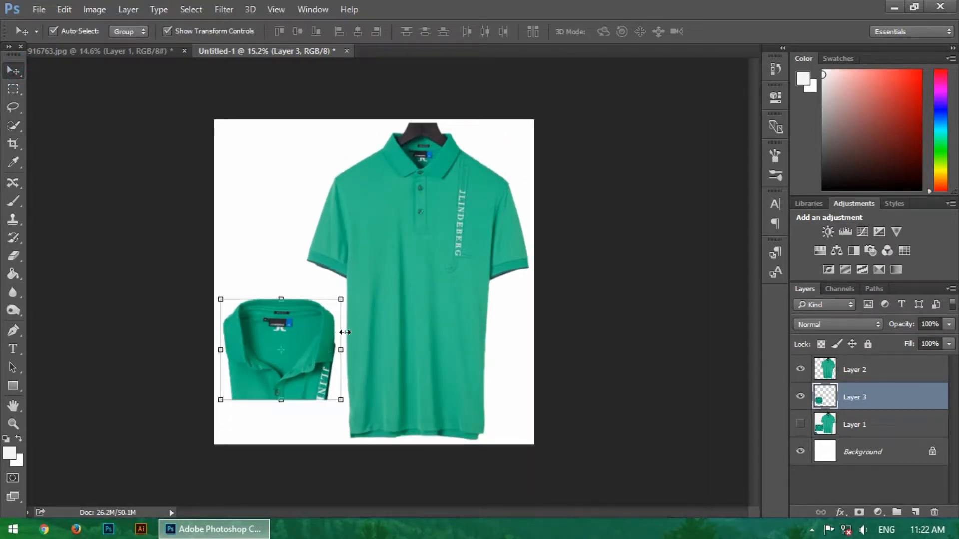
left_click_drag(314, 328, 305, 322)
On Layer 2, start a Pen tool path along the left collar's inner edge, from the top button up to the collar's peak
left_click(410, 245)
scroll(409, 124, "up", 8)
left_click_drag(504, 100, 365, 259)
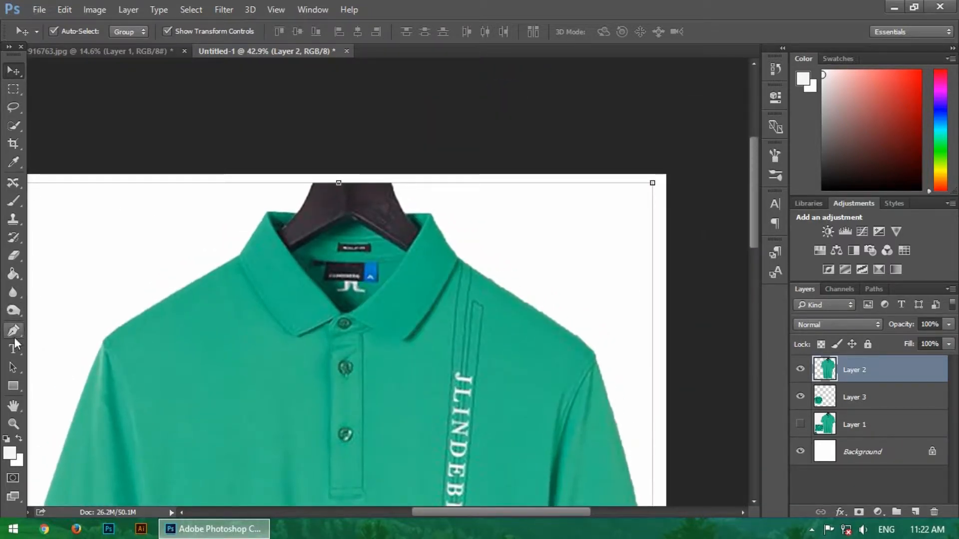
left_click(14, 336)
scroll(334, 320, "up", 1)
left_click(332, 306)
left_click(289, 259)
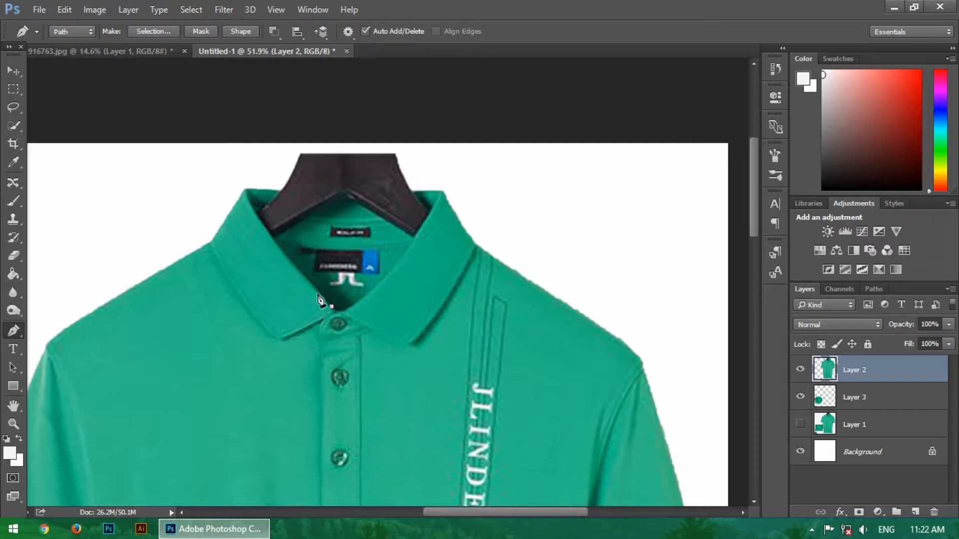
left_click(287, 260)
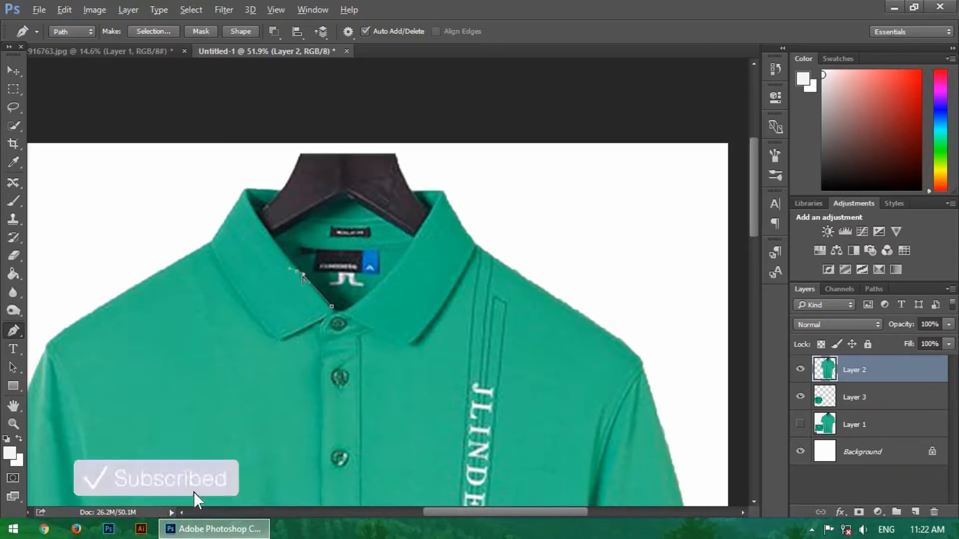
left_click(263, 219)
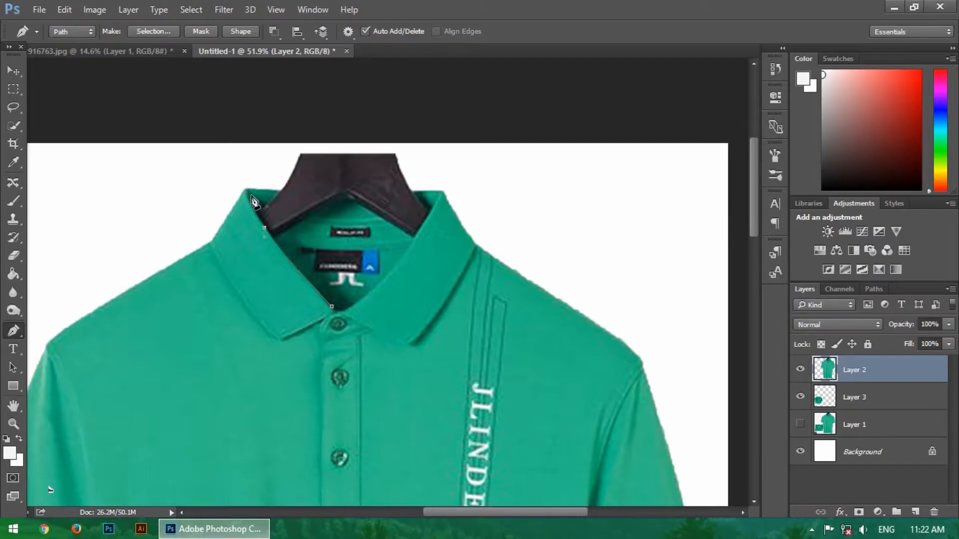
left_click_drag(248, 190, 251, 182)
left_click(248, 189, "alt")
Continue the pen path around the outside of the hanger to the peak of the right collar
left_click(281, 190)
left_click(298, 148)
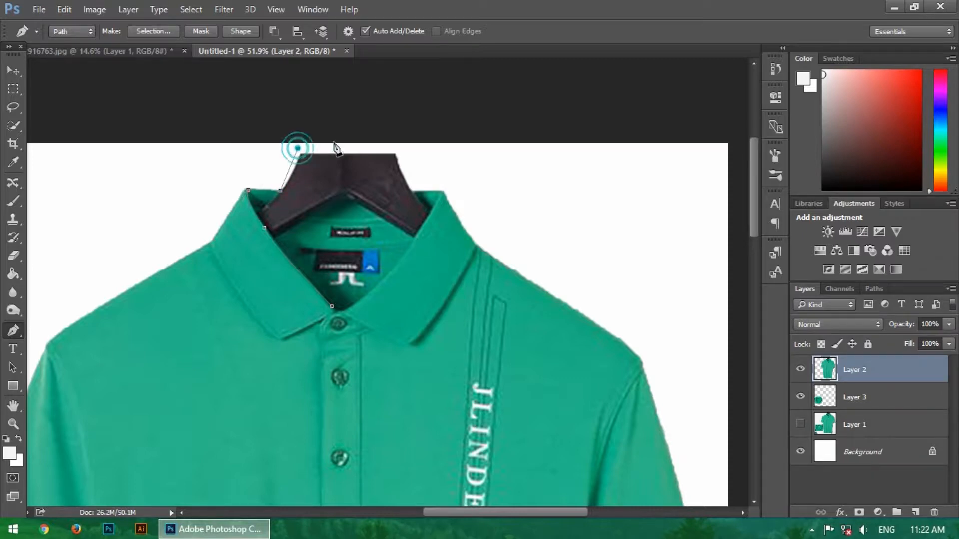
left_click(402, 147)
left_click(411, 182)
left_click(442, 190)
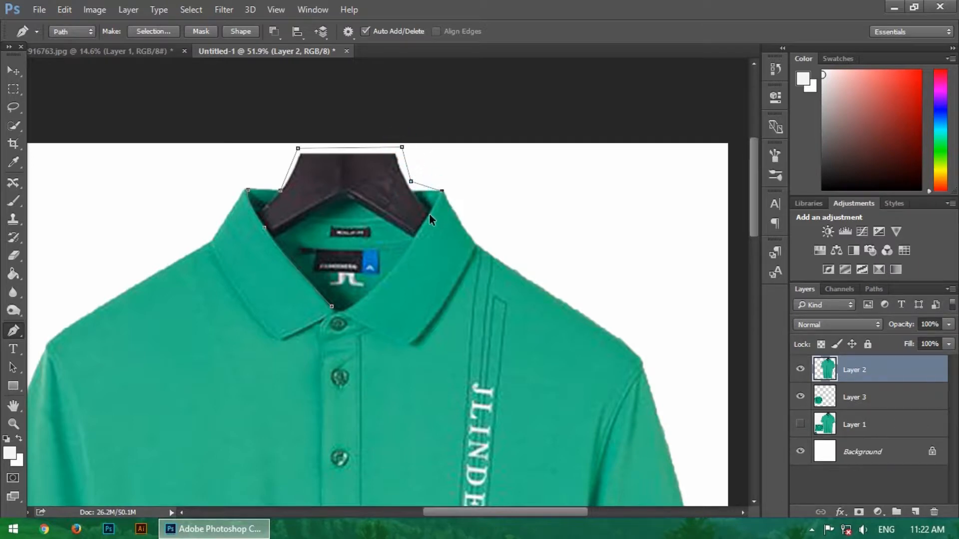
left_click(413, 192)
left_click(440, 191)
key("ctrl+z")
left_click(441, 191)
Trace the right collar's inner edge down to the top button and close the path
left_click_drag(404, 265, 400, 266)
left_click_drag(347, 307, 310, 331)
left_click(348, 308, "alt")
left_click(340, 311)
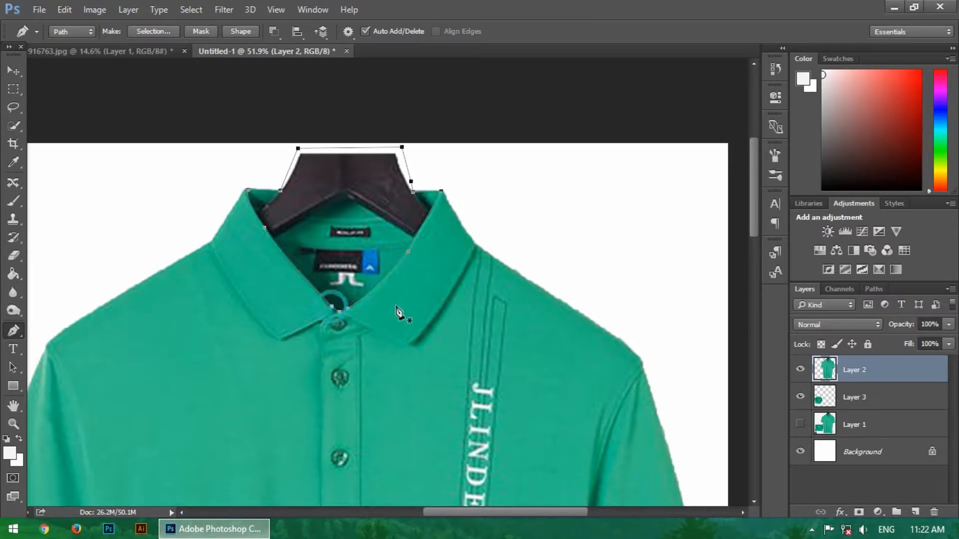
Convert the path to a selection, inverted to cover the neck opening, and delete the hanger and inner collar from Layer 2
left_click(154, 31)
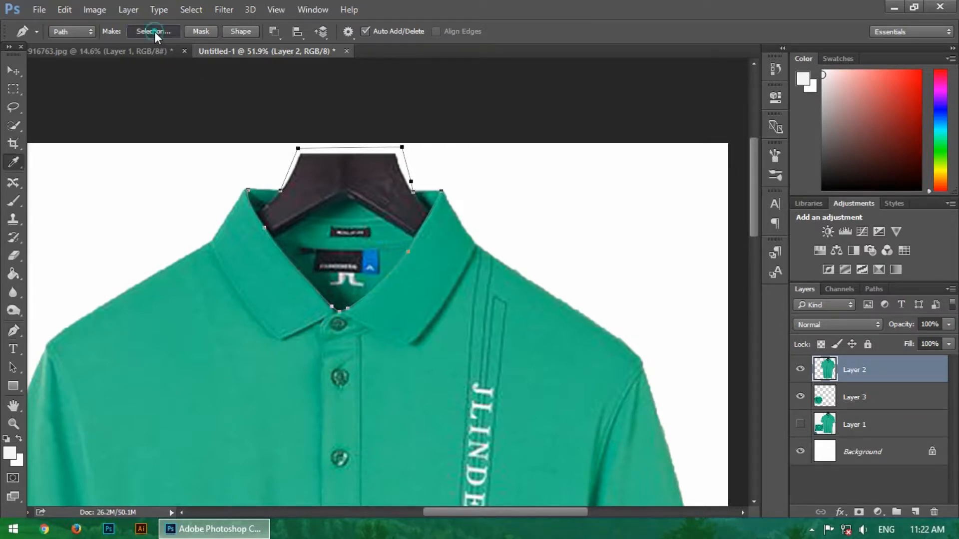
left_click(559, 145)
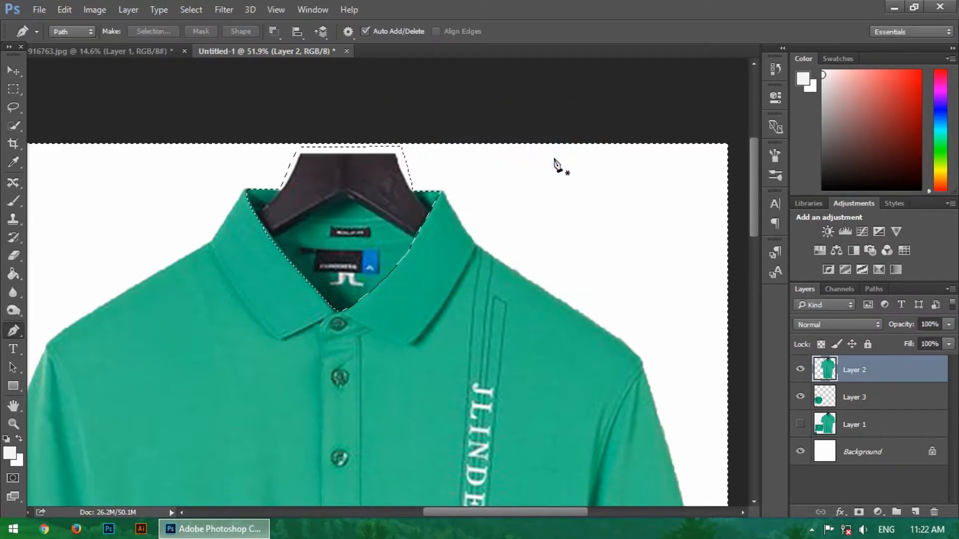
key("ctrl+shift+i")
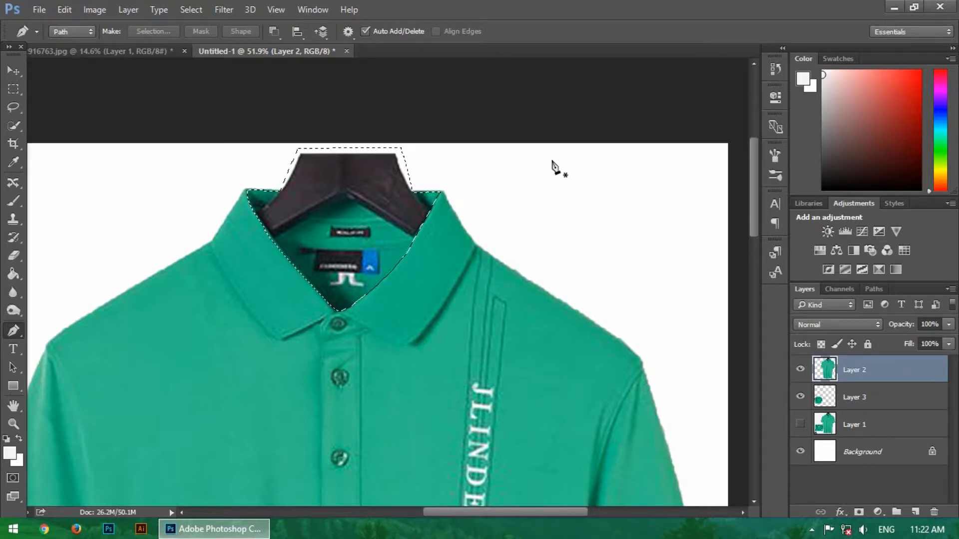
key("Delete")
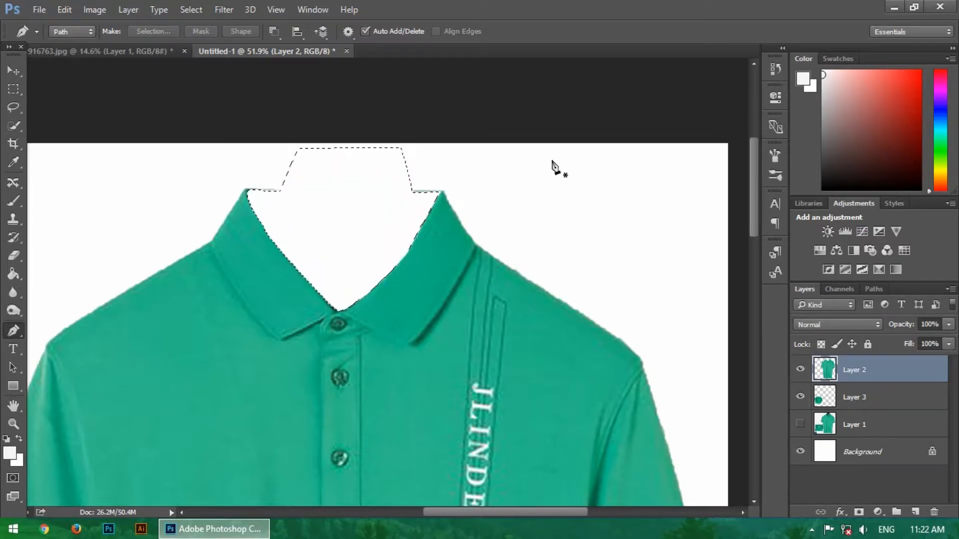
key("ctrl+d")
Move the Layer 3 collar cutout up behind the shirt's empty neck opening
scroll(357, 235, "down", 4)
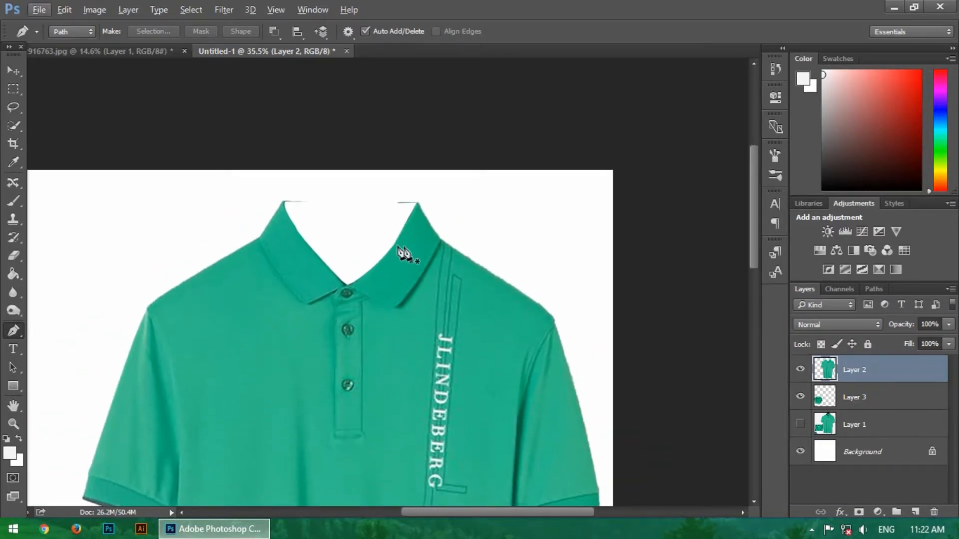
mouse_move(856, 399)
left_mouse_down()
mouse_move(856, 366)
mouse_move(844, 401)
mouse_move(856, 399)
left_mouse_up()
scroll(109, 285, "down", 4)
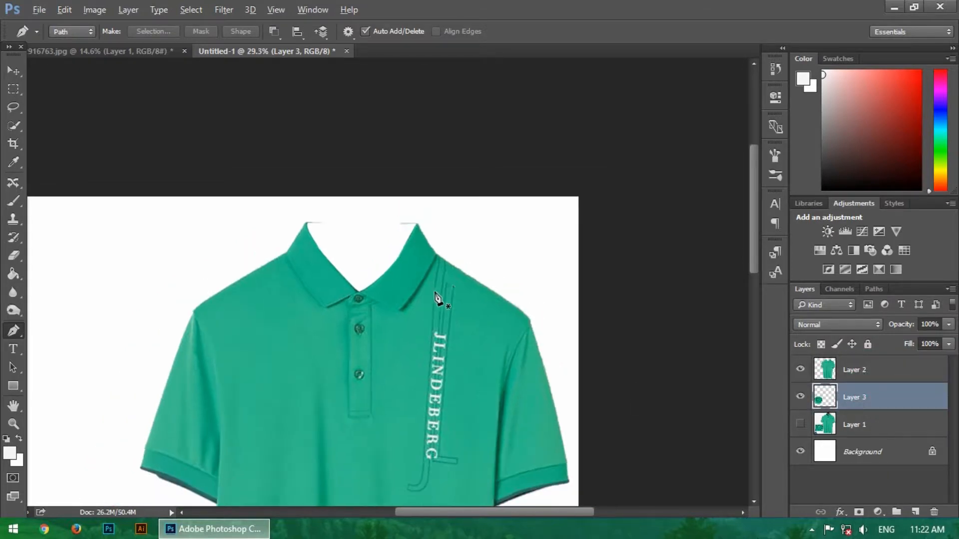
left_click(14, 70)
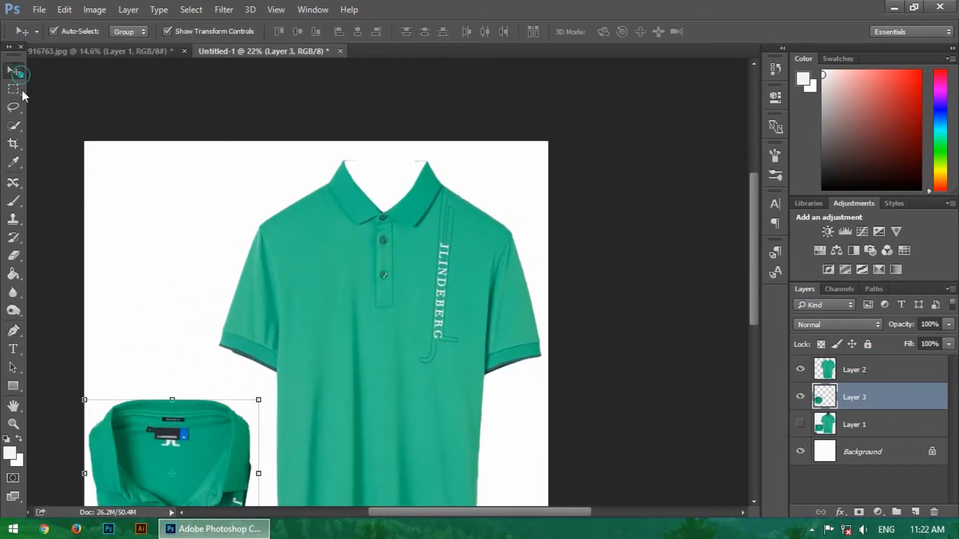
left_click_drag(177, 438, 393, 202)
Narrow the Layer 3 collar cutout from both sides to about 78% width and raise its upper edge behind the neck opening
scroll(414, 205, "up", 4)
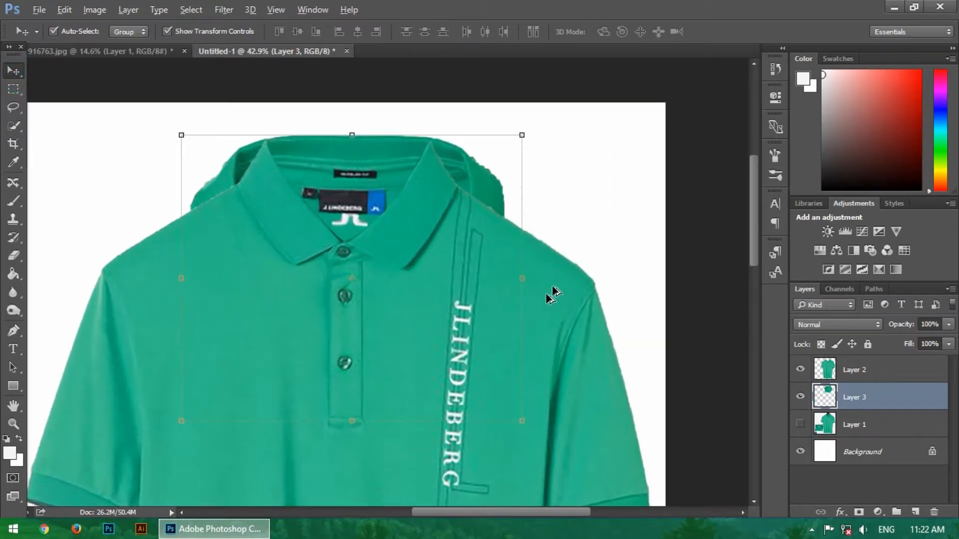
left_click_drag(522, 279, 491, 279)
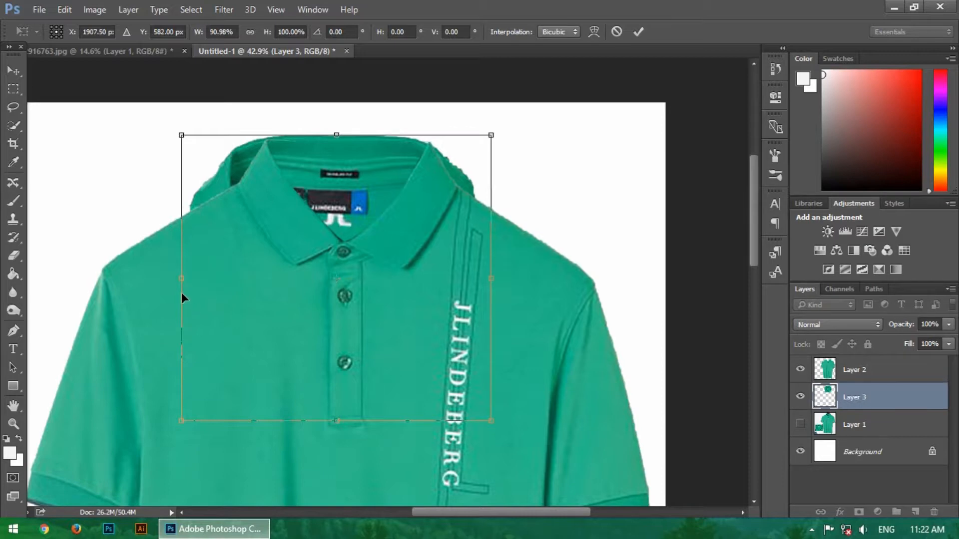
left_click_drag(182, 279, 214, 278)
left_click_drag(487, 275, 477, 277)
left_click_drag(474, 135, 478, 131)
left_click_drag(396, 152, 394, 154)
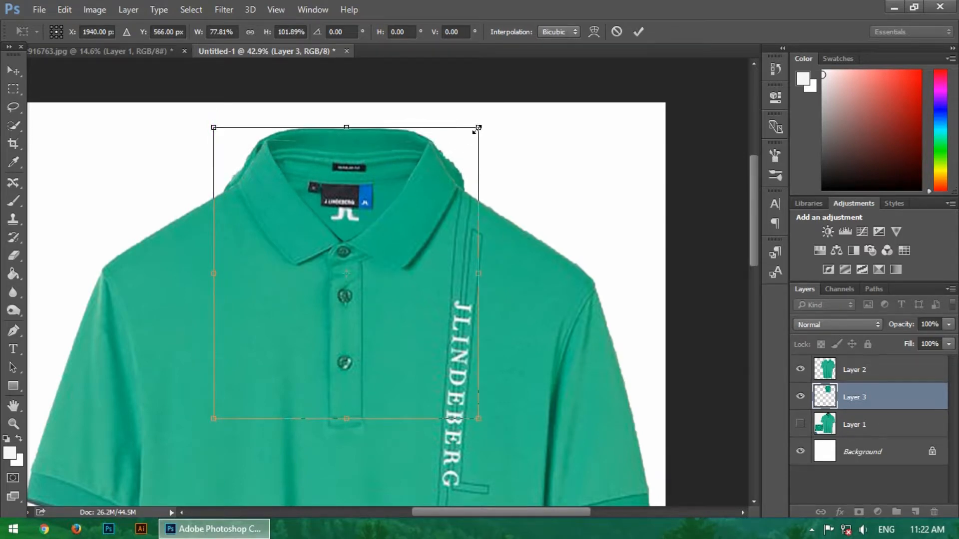
Shorten the Layer 3 collar cutout from its lower edge, lower its upper edge slightly and commit the transform
left_click_drag(347, 425, 359, 400)
left_click_drag(210, 123, 214, 123)
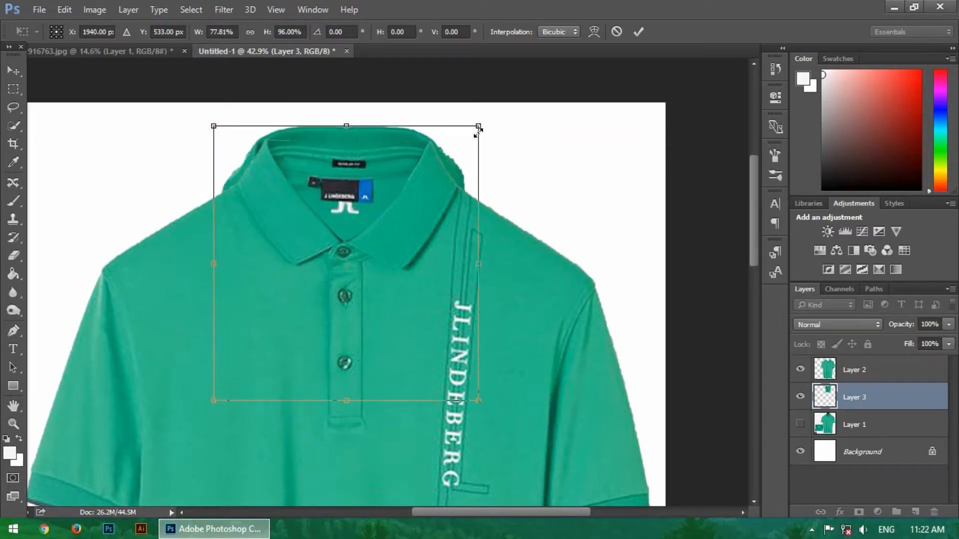
left_click_drag(478, 127, 473, 132)
left_click(639, 32)
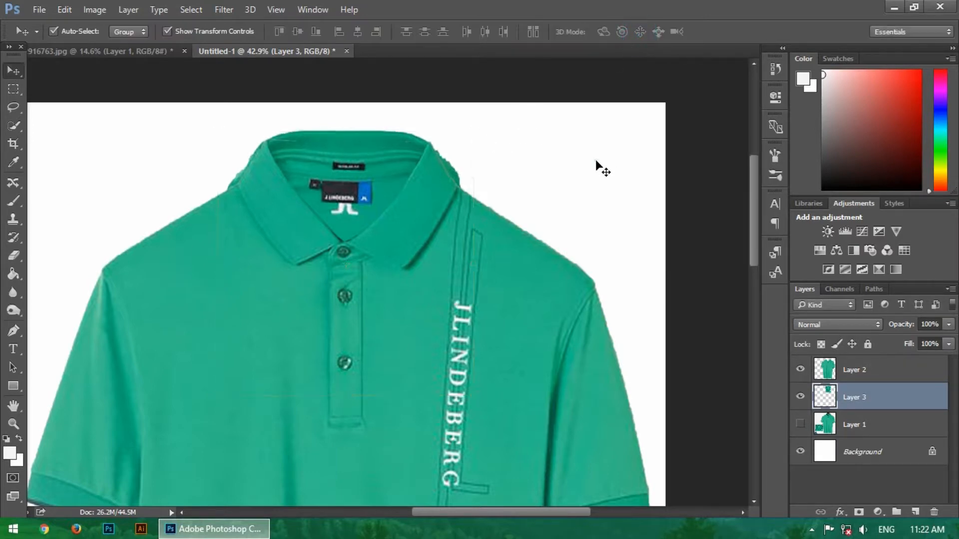
Add a layer mask to Layer 3 and make black the foreground color
scroll(480, 187, "up", 5)
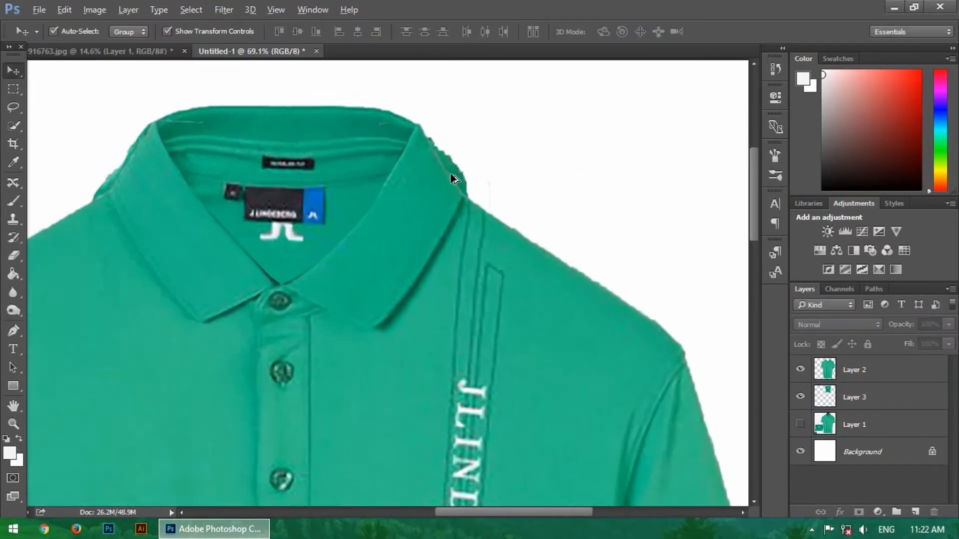
left_click(455, 176)
left_click(456, 176)
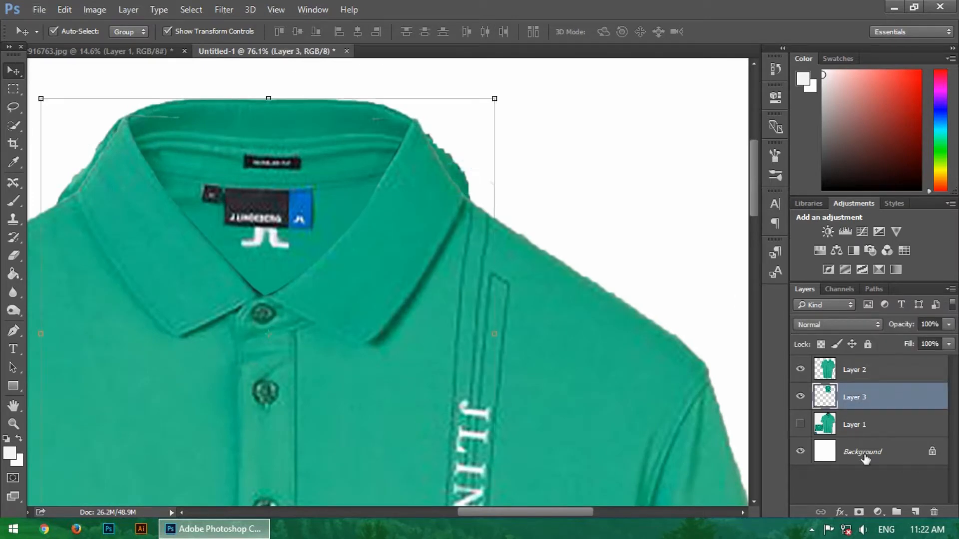
left_click(858, 513)
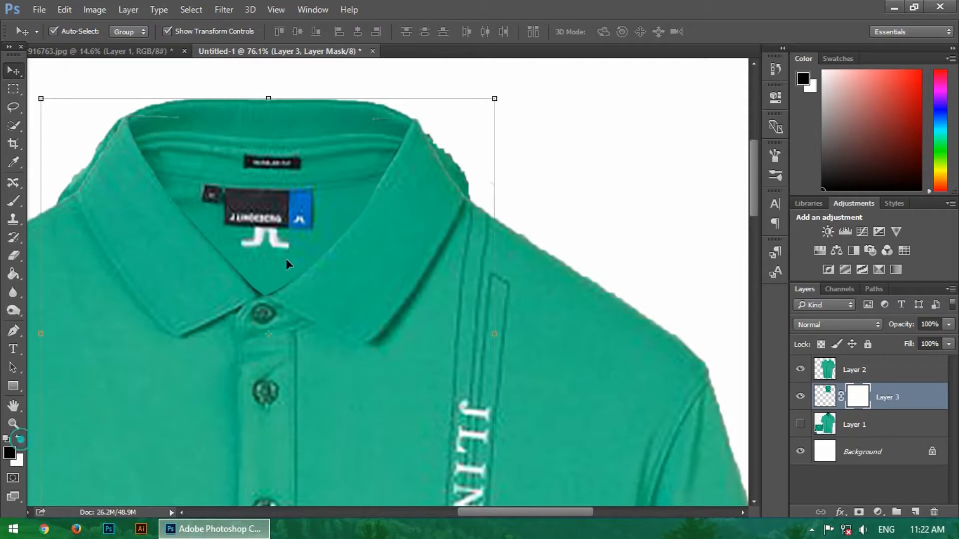
left_click(19, 437)
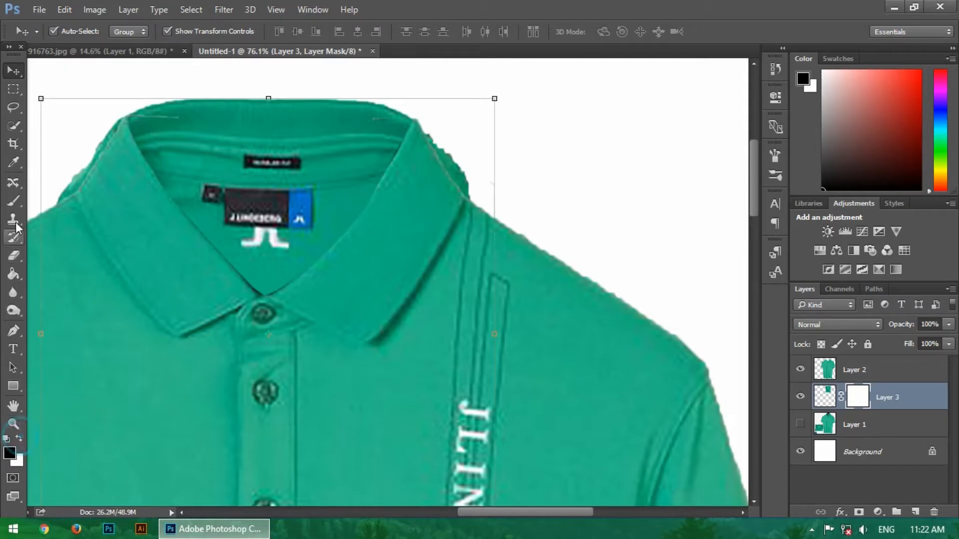
Paint the Layer 3 mask with a hard round 117 px brush to hide inner collar fabric protruding past both sides of the shirt collar
left_click(13, 201)
mouse_move(464, 196)
left_mouse_down()
mouse_move(474, 180)
mouse_move(453, 135)
mouse_move(485, 167)
left_mouse_up()
right_click(485, 167)
left_click(536, 299)
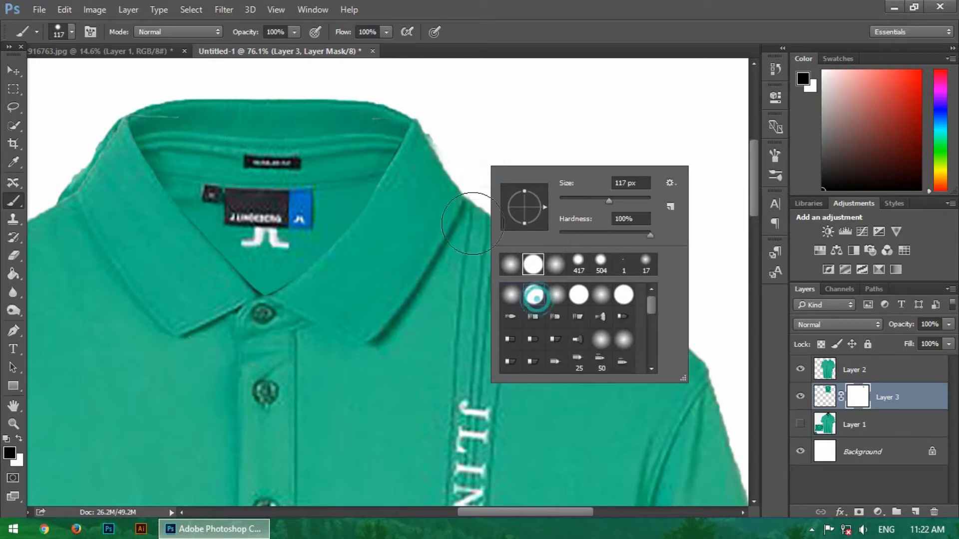
left_click(458, 160)
left_click_drag(355, 243, 517, 233)
mouse_move(227, 185)
left_mouse_down()
mouse_move(221, 207)
mouse_move(248, 99)
mouse_move(248, 117)
mouse_move(251, 107)
mouse_move(227, 118)
left_mouse_up()
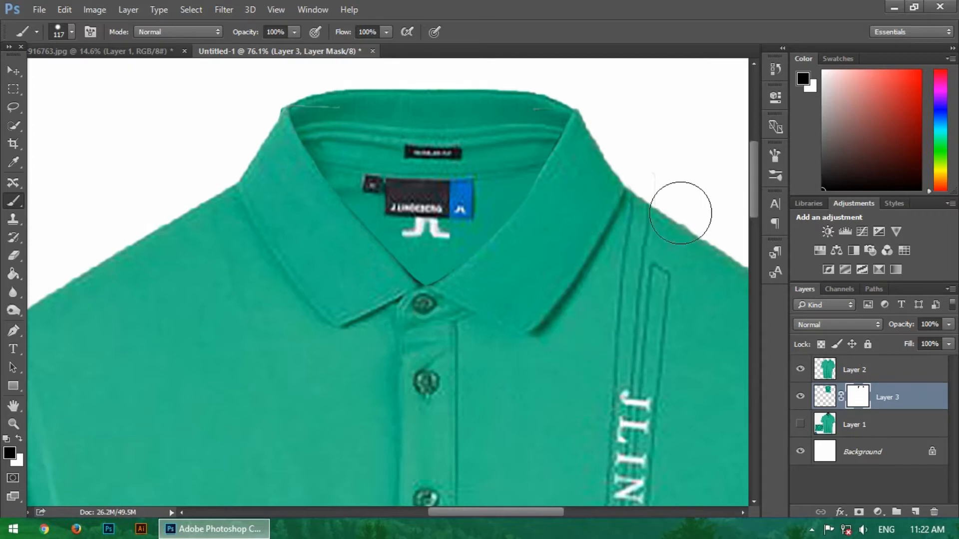
Add a layer mask to Layer 2 and paint it black over the stray lines inside both collar peaks
left_click(862, 374)
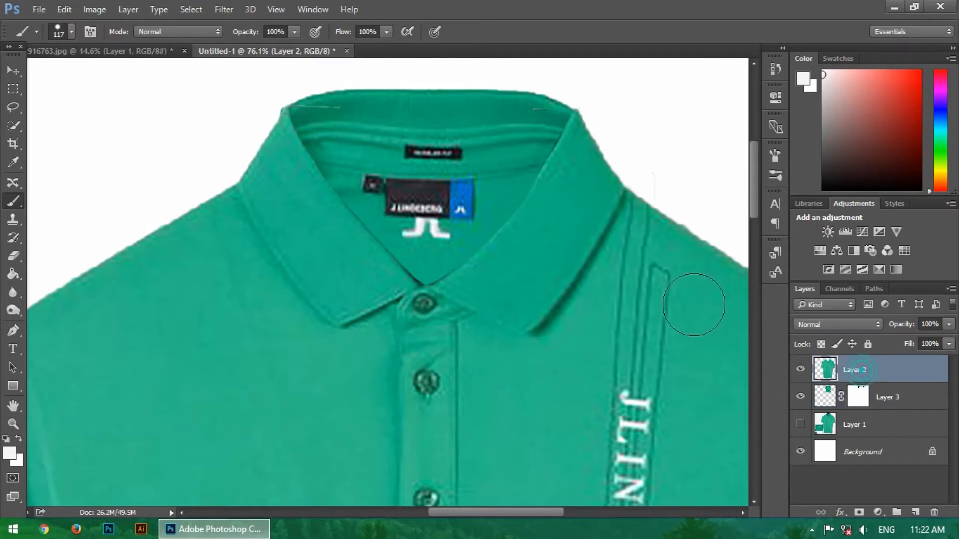
left_click(858, 512)
key("x")
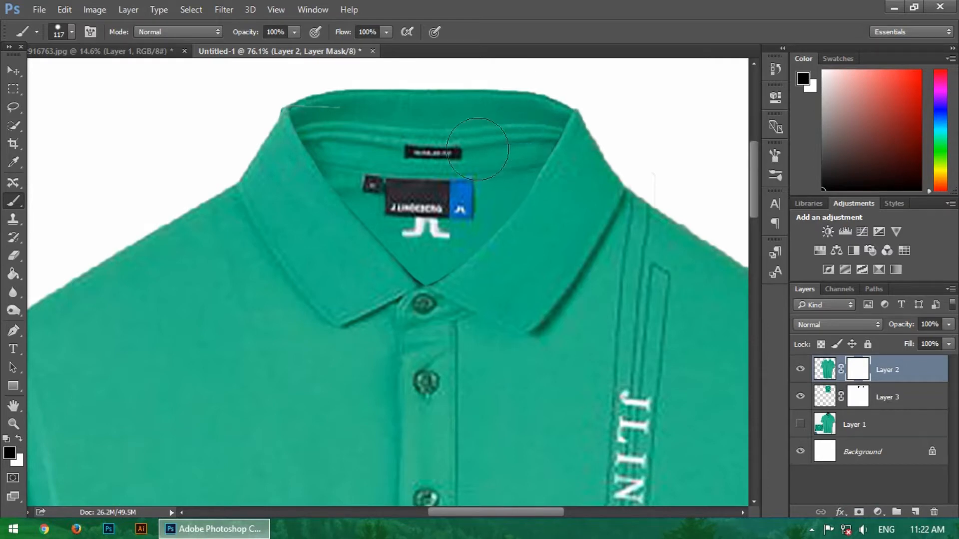
left_click(328, 112)
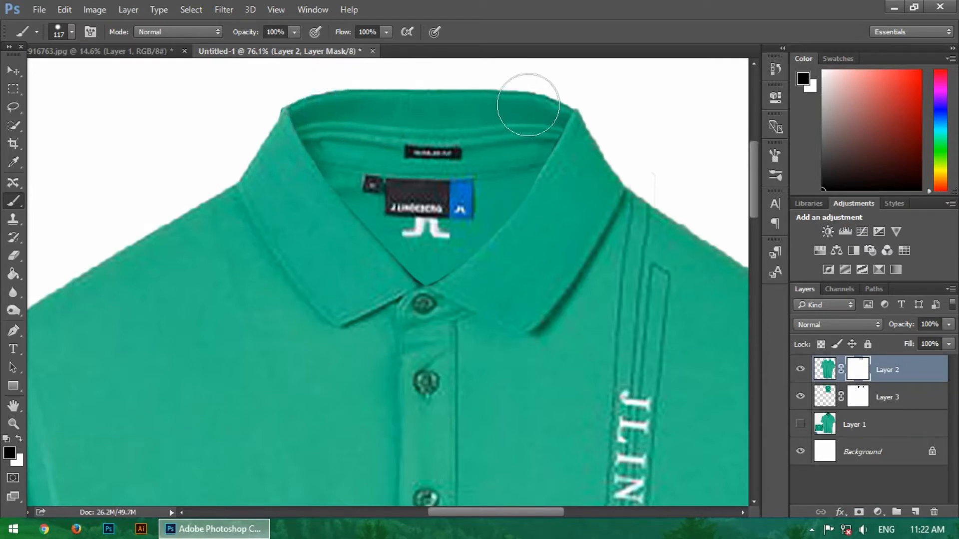
Liquify Layer 2's image with the Forward Warp tool at size 200, nudging the collar peak edge to fit the inner collar, and apply
scroll(456, 213, "down", 5)
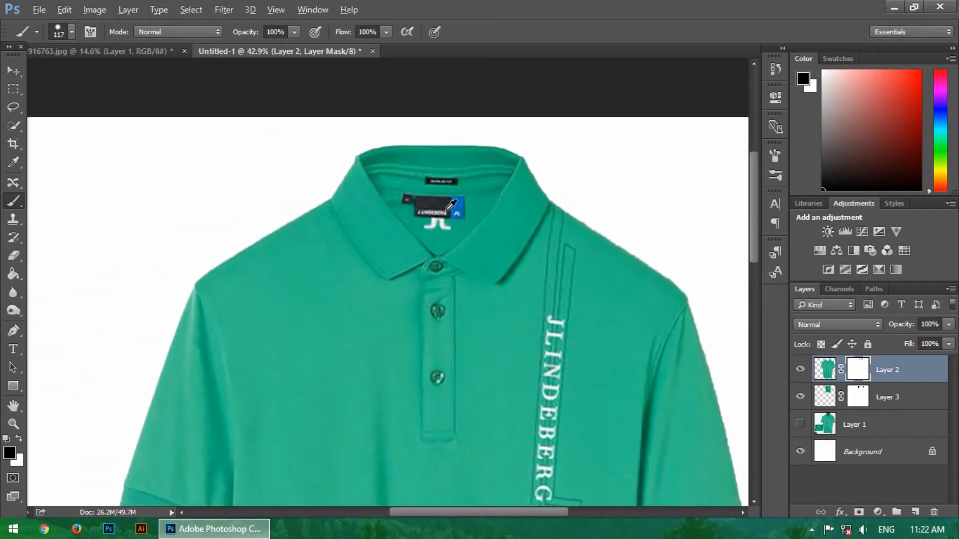
left_click(829, 373)
left_click(222, 10)
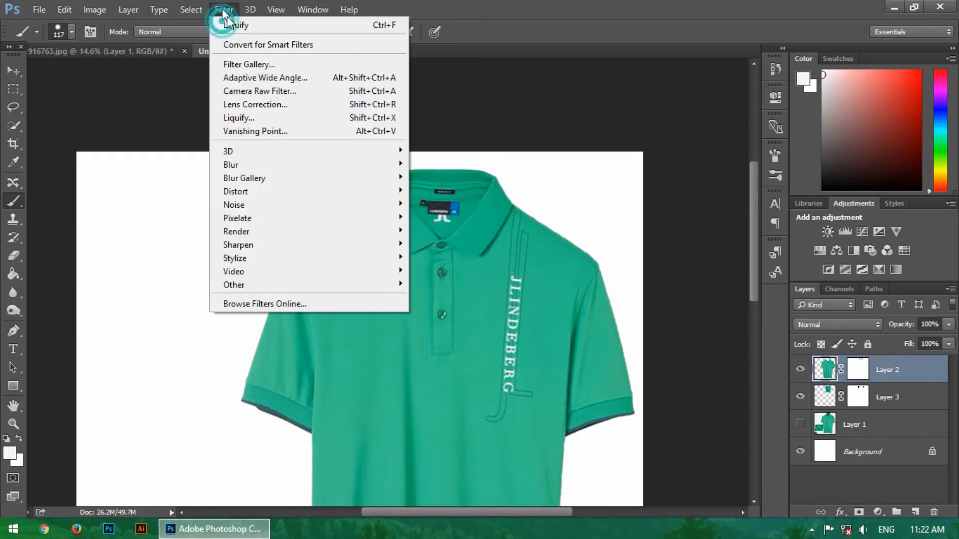
left_click(250, 118)
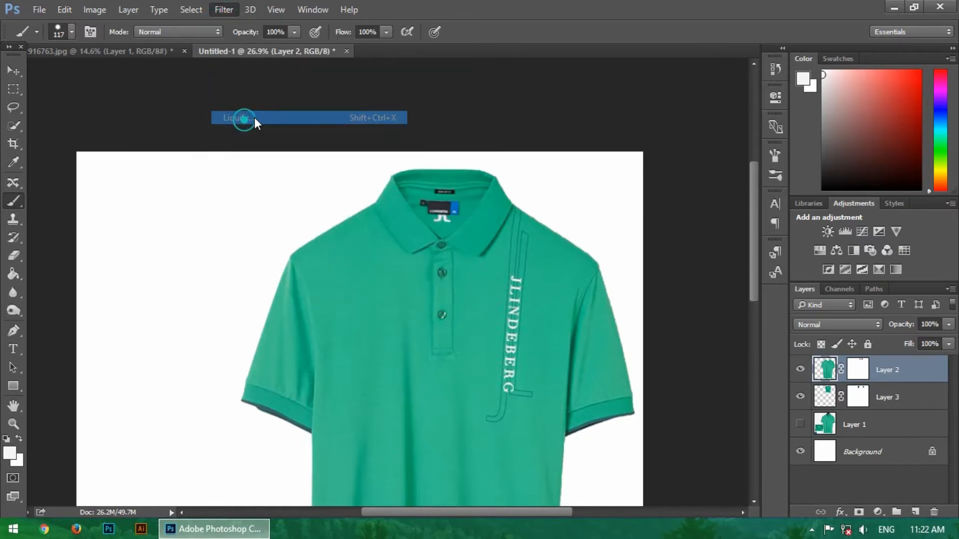
scroll(444, 99, "up", 4)
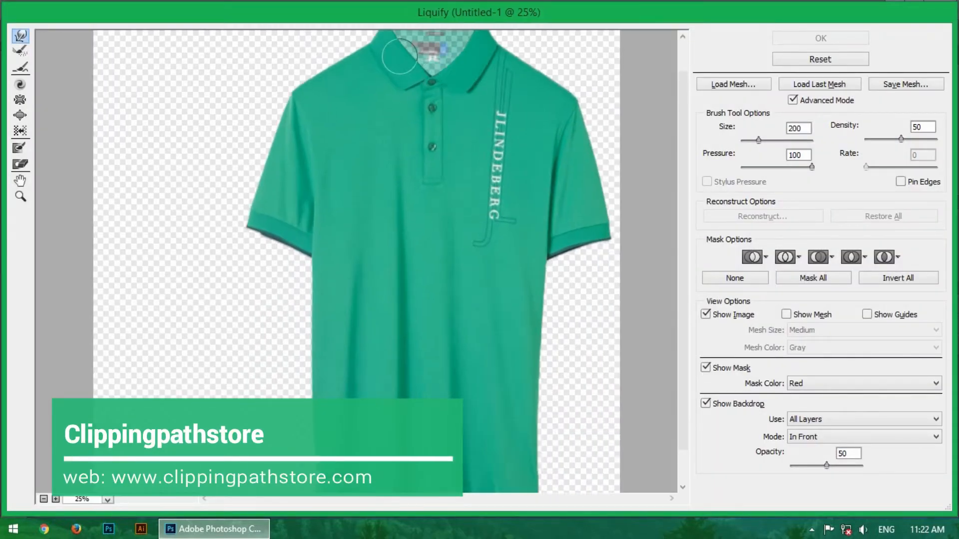
left_click_drag(559, 109, 506, 416)
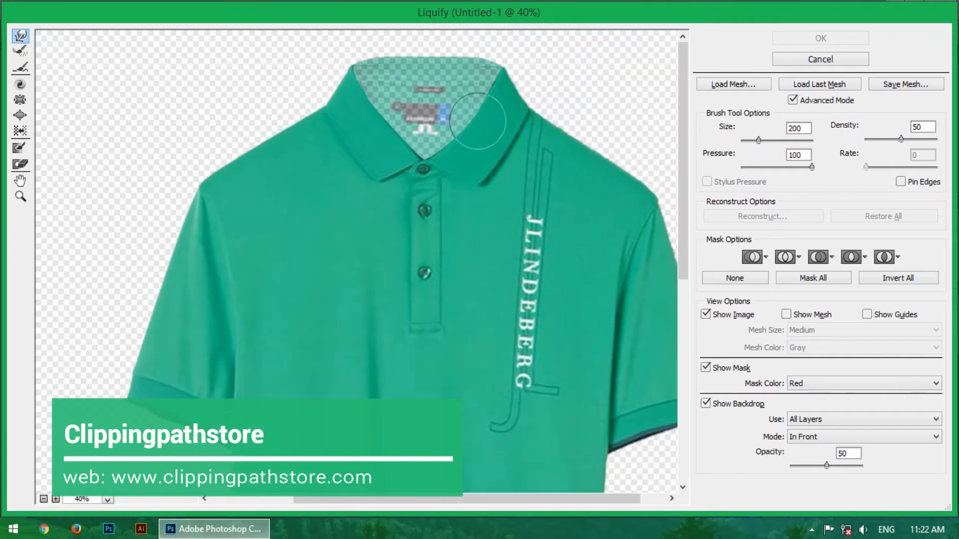
scroll(450, 86, "up", 1)
scroll(342, 75, "up", 1)
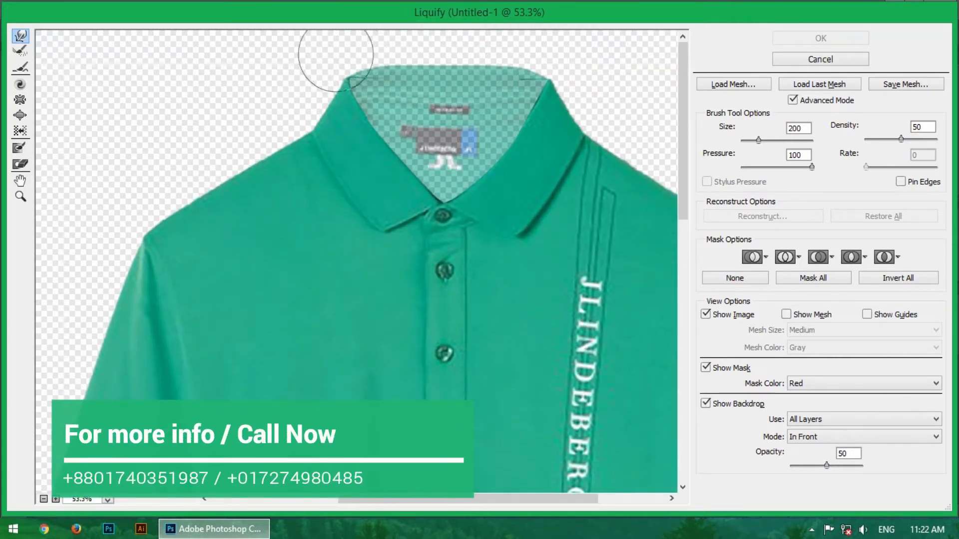
mouse_move(493, 71)
left_mouse_down()
mouse_move(525, 27)
mouse_move(524, 47)
mouse_move(520, 37)
mouse_move(498, 48)
mouse_move(511, 59)
mouse_move(506, 50)
left_mouse_up()
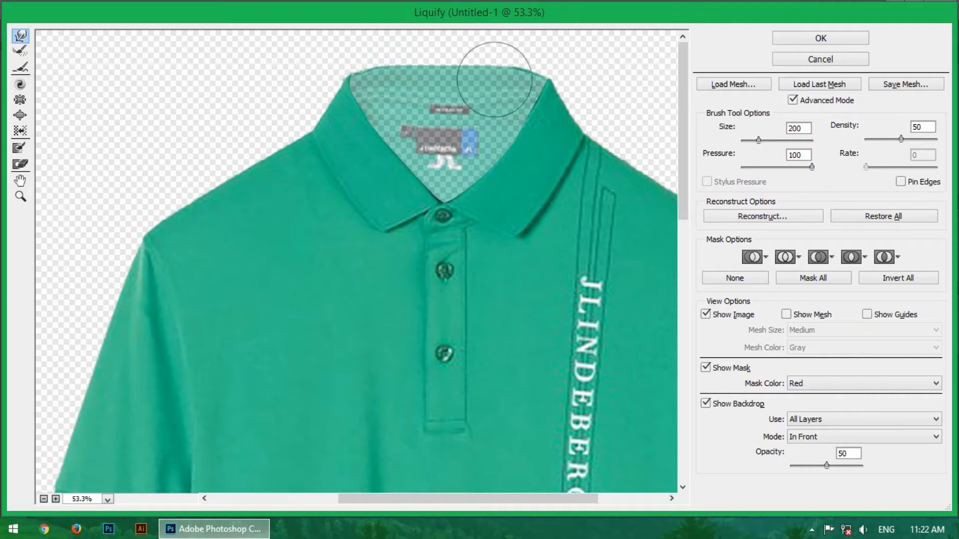
left_click_drag(556, 65, 546, 63)
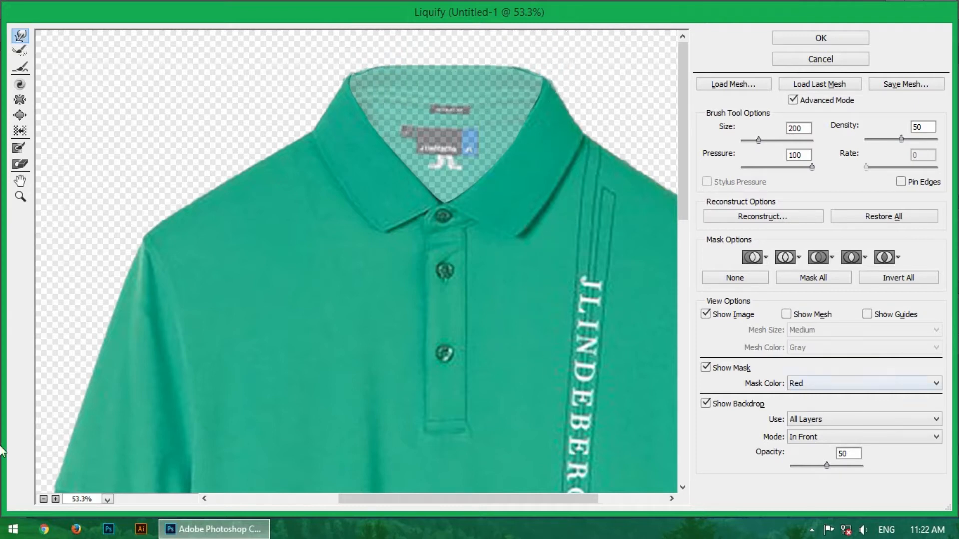
left_click(839, 39)
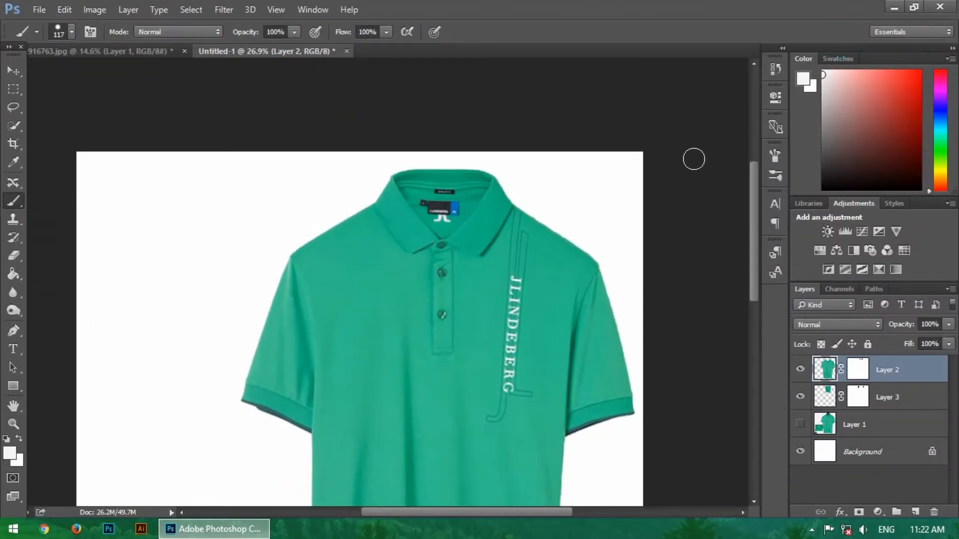
Create a new layer directly above Layer 3 and set the foreground color to black (000000)
scroll(500, 225, "up", 2)
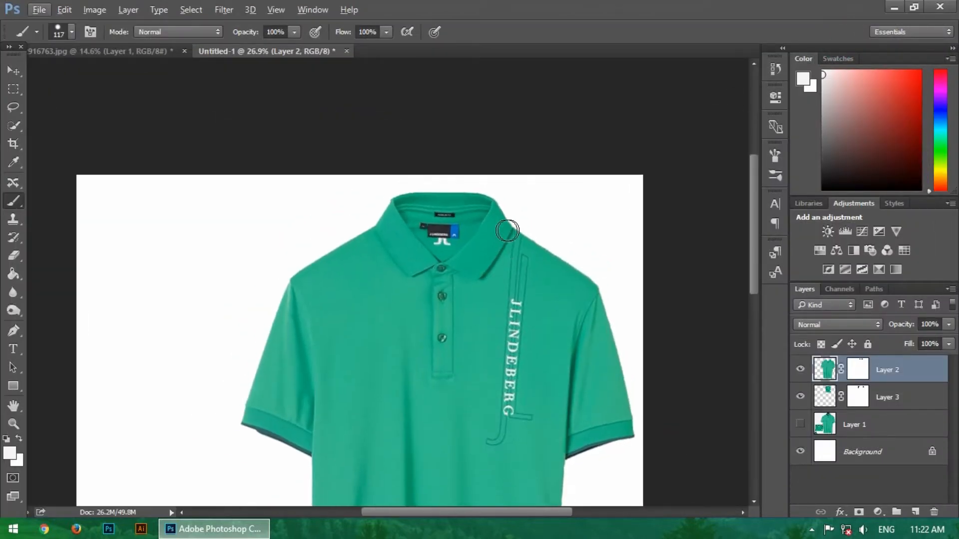
left_click(883, 397)
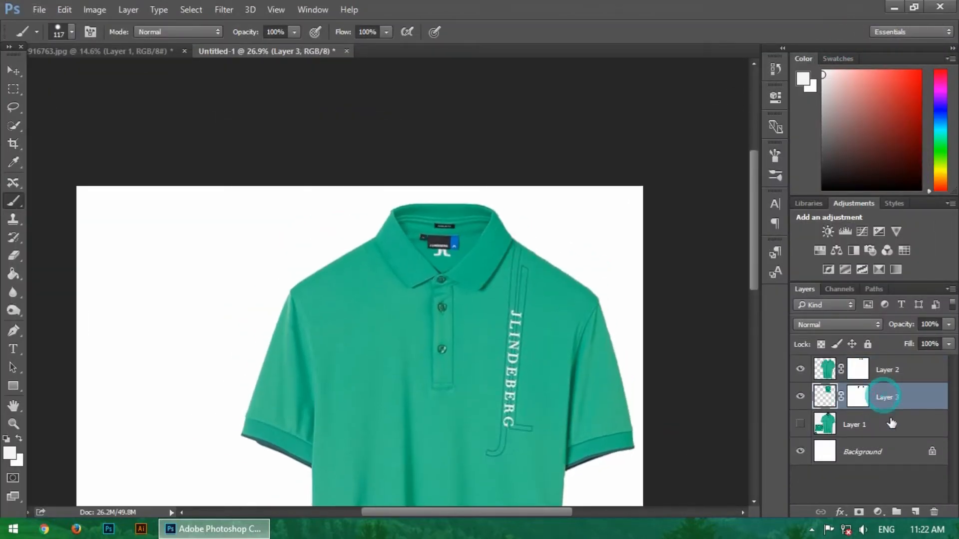
left_click(914, 513)
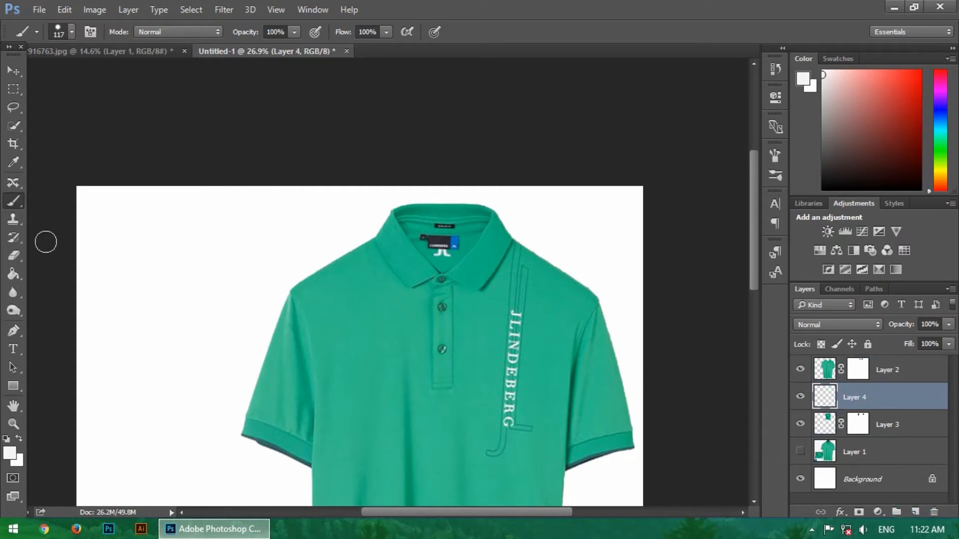
right_click(14, 201)
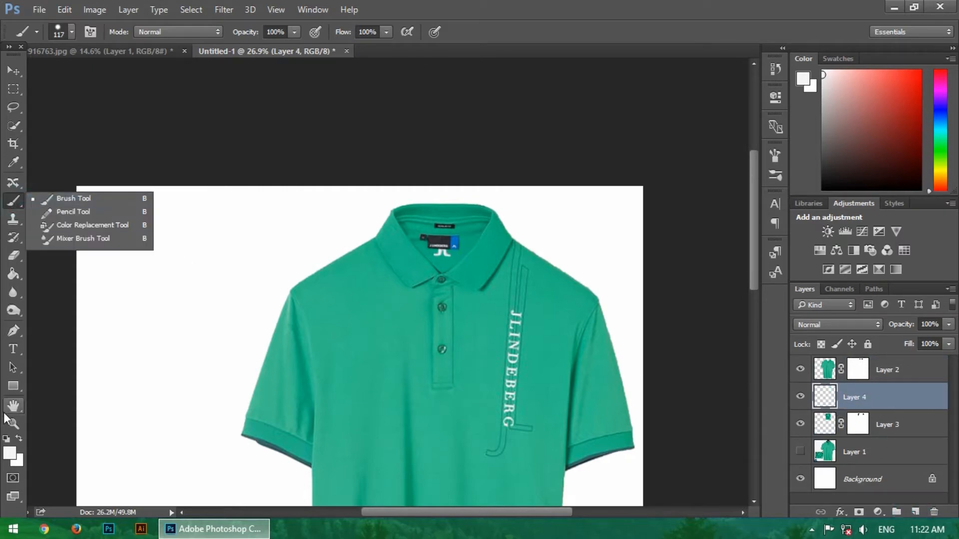
left_click(9, 453)
left_click(515, 268)
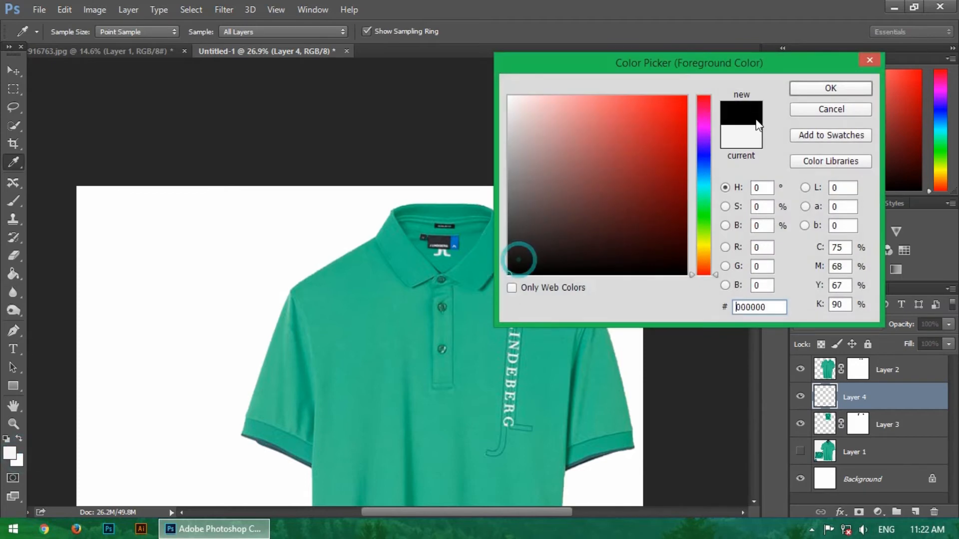
left_click(831, 90)
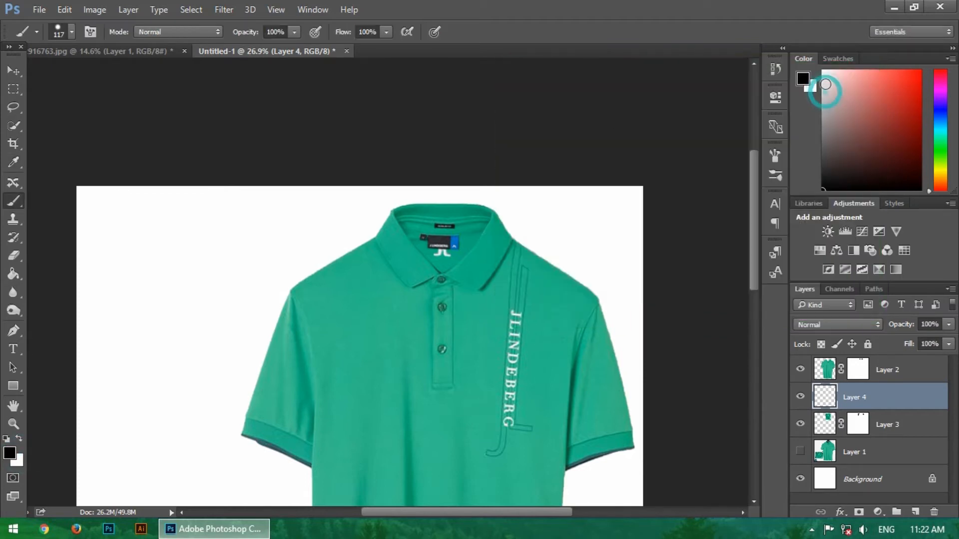
Set the Brush tool to a soft round 117 px tip with 0% hardness and 26% opacity, undoing the hard-edged test stroke
right_click(19, 201)
left_click(59, 197)
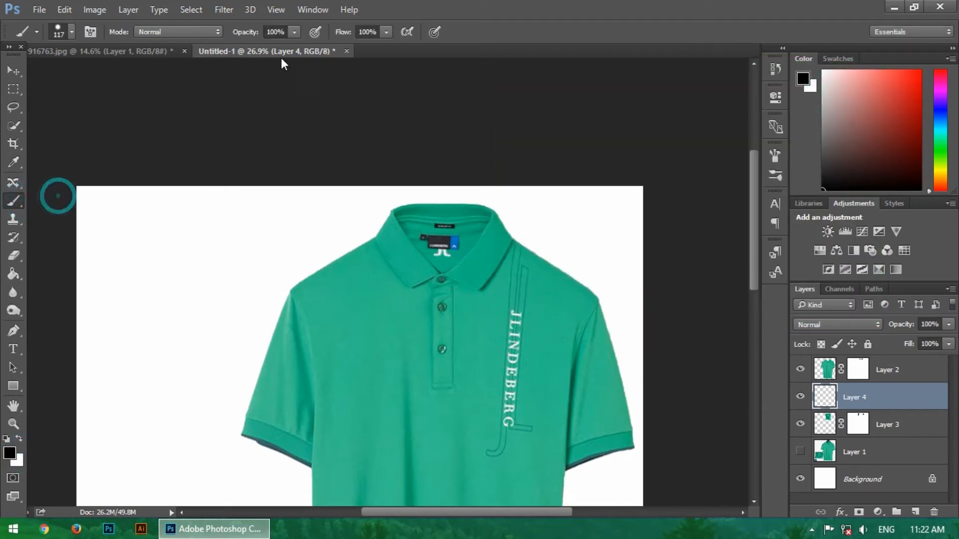
left_click(240, 47)
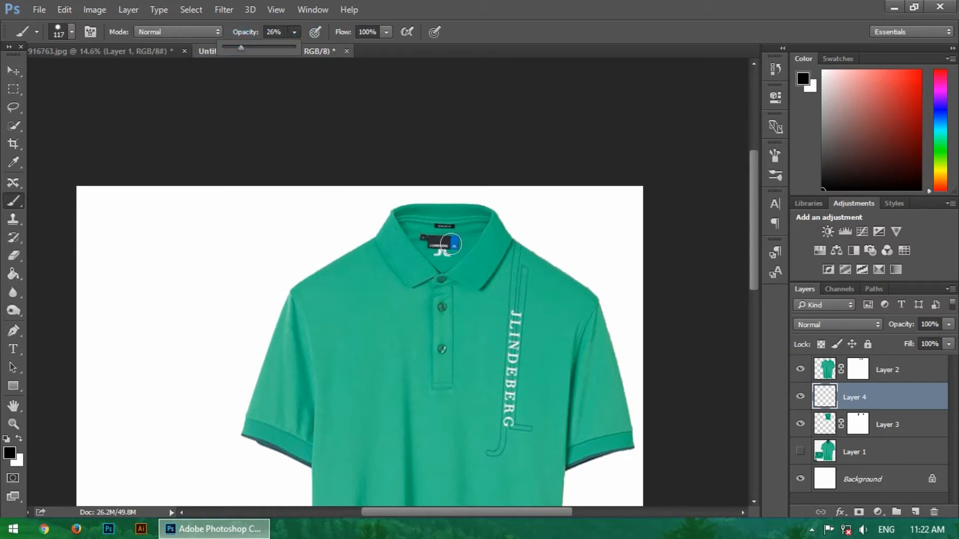
scroll(452, 236, "up", 2)
scroll(450, 238, "up", 1)
left_click_drag(344, 227, 379, 254)
key("ctrl+z")
right_click(451, 242)
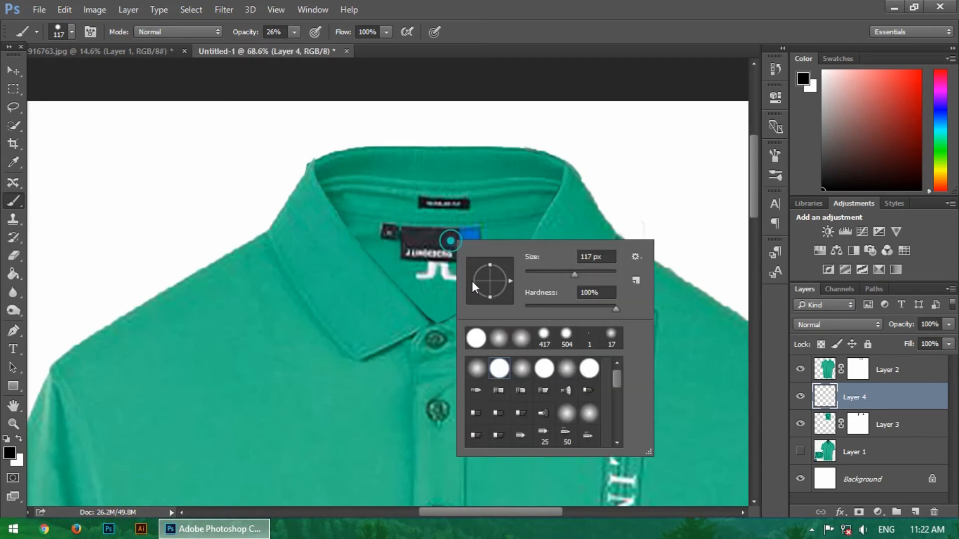
left_click(477, 369)
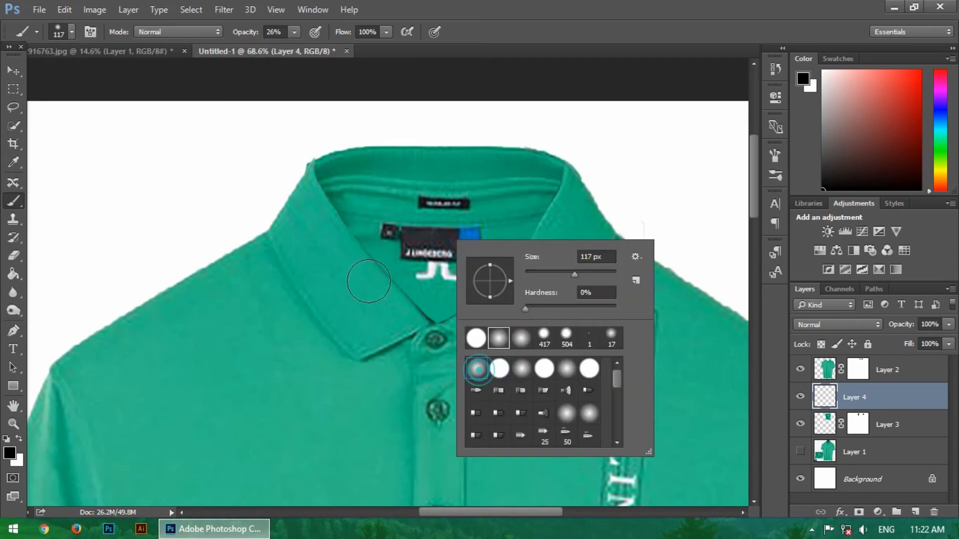
Paint soft black shadows on Layer 4 along both inner collar edges down to the top button, stepping back the last excess stroke
left_click(327, 213)
mouse_move(328, 211)
left_mouse_down()
mouse_move(405, 302)
mouse_move(440, 319)
mouse_move(510, 278)
mouse_move(551, 218)
mouse_move(553, 182)
mouse_move(546, 204)
mouse_move(329, 182)
mouse_move(331, 216)
left_mouse_up()
mouse_move(547, 215)
left_mouse_down()
mouse_move(553, 180)
mouse_move(516, 251)
mouse_move(391, 295)
mouse_move(455, 312)
left_mouse_up()
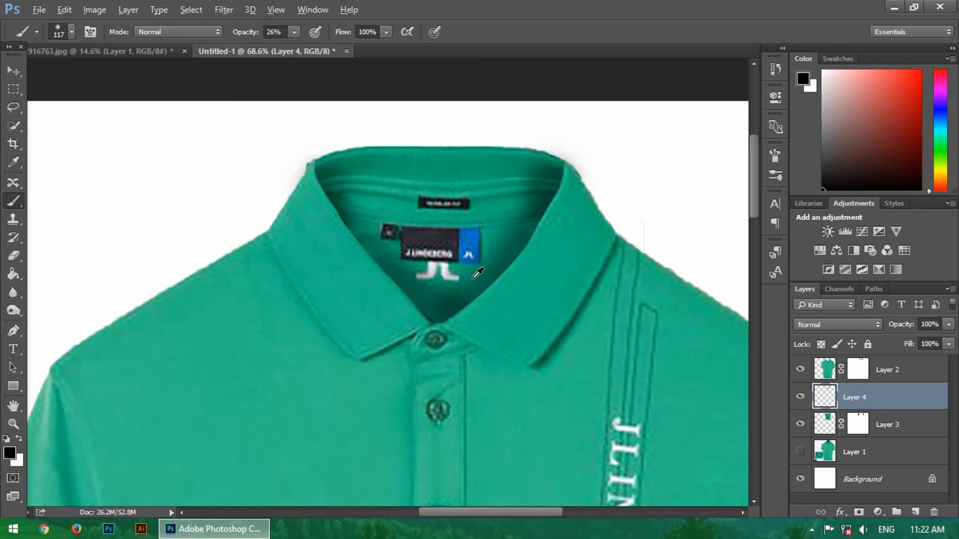
key("ctrl+alt+z")
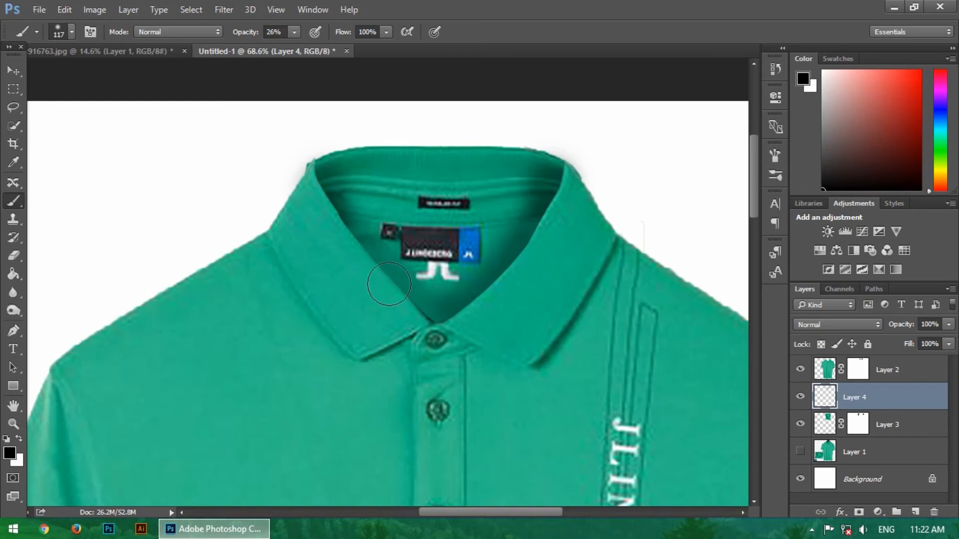
Paint one more soft black shadow stroke along the left inner collar edge on Layer 4, and deselect the layer with the Move tool
left_click_drag(388, 283, 420, 319)
scroll(422, 279, "down", 5)
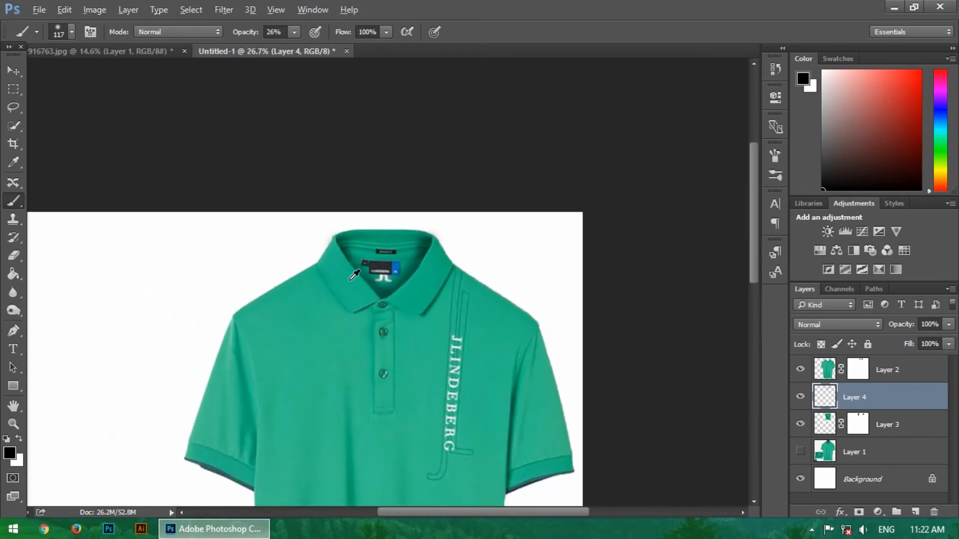
scroll(421, 279, "down", 1)
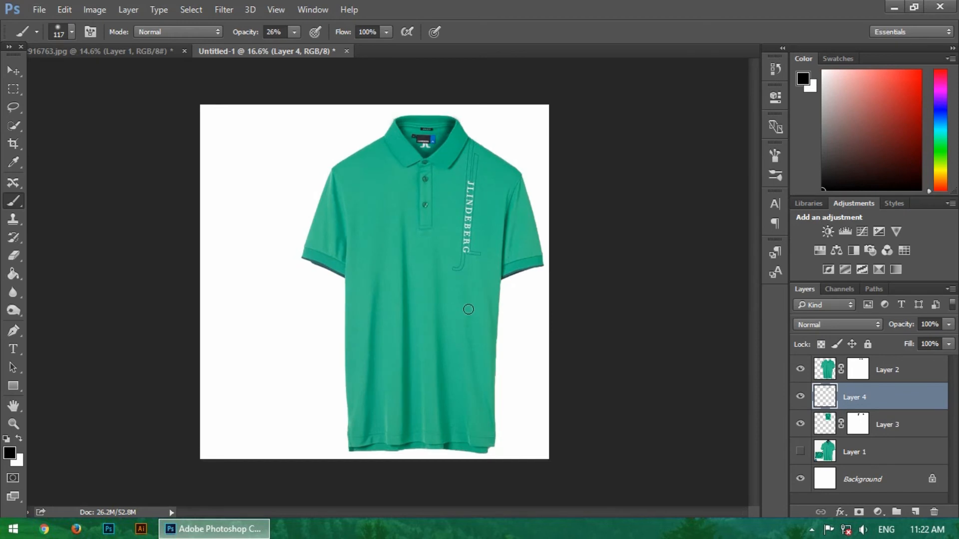
left_click(13, 70)
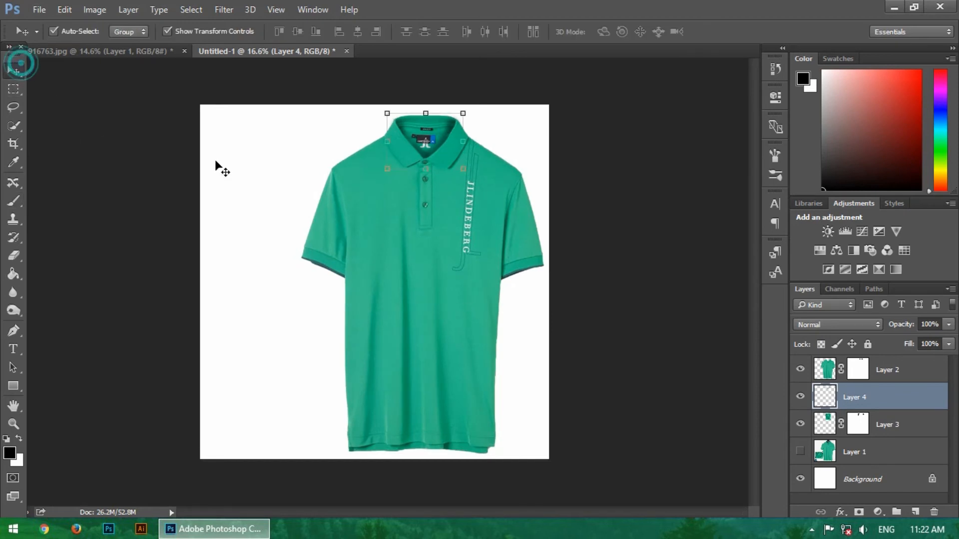
left_click(254, 152)
scroll(460, 161, "up", 1)
scroll(459, 161, "down", 1)
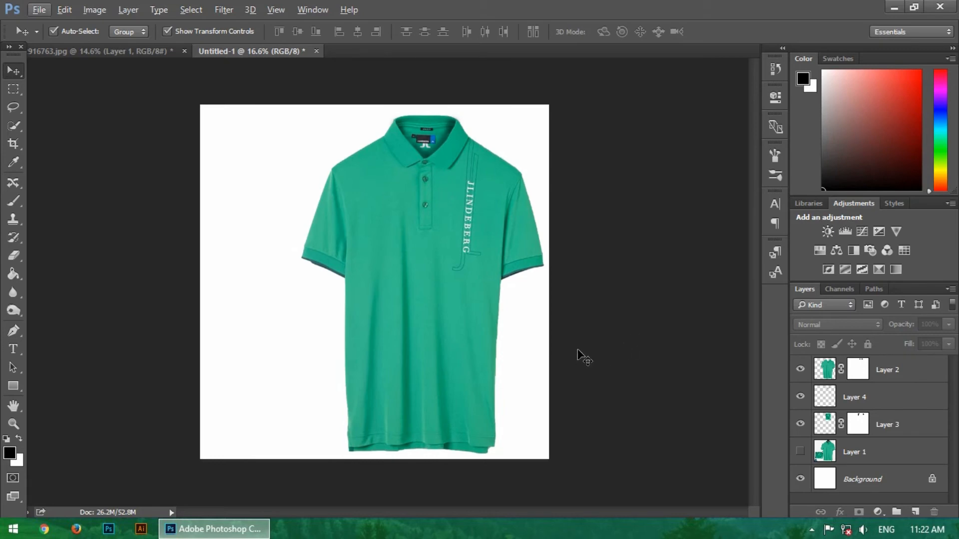
Toggle Layer 1's visibility repeatedly to compare the original photo with the edited polo shirt, leaving Layer 1 hidden
left_click(802, 452)
left_click(801, 452)
left_click(802, 452)
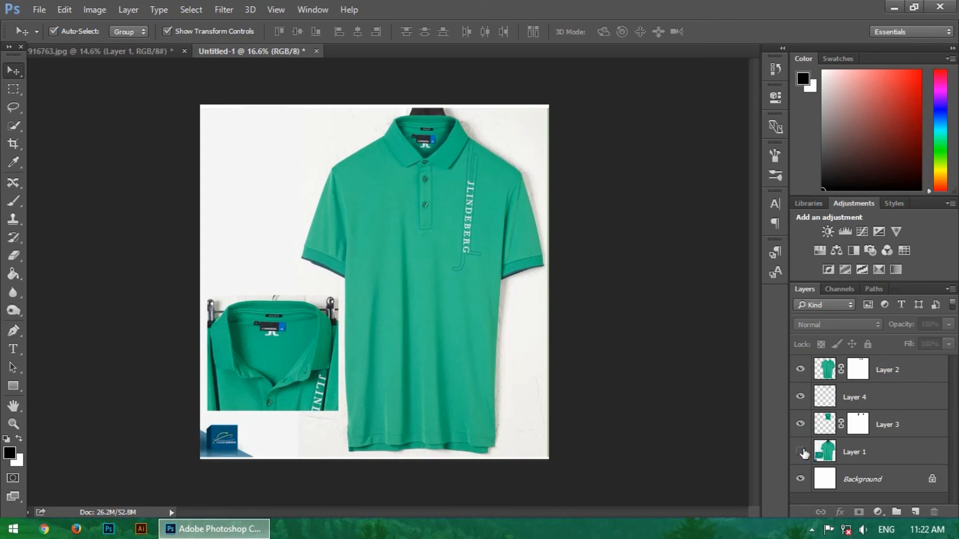
left_click(802, 452)
left_click(802, 452)
scroll(630, 365, "up", 2)
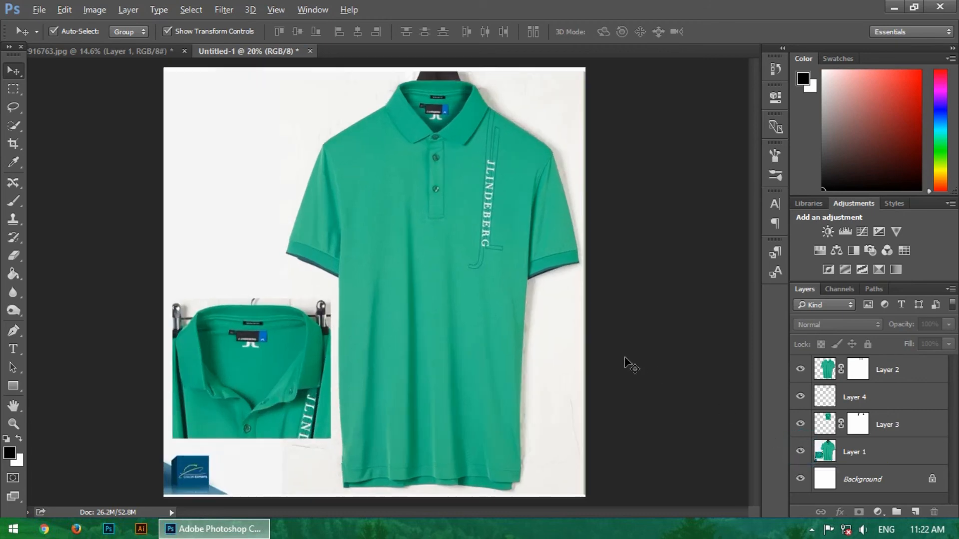
left_click(799, 453)
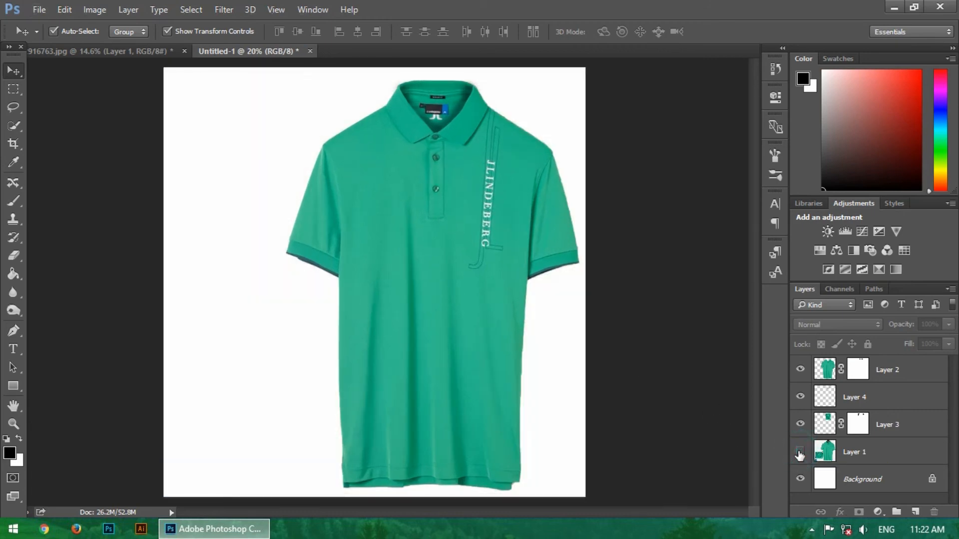
left_click(799, 453)
left_click(799, 453)
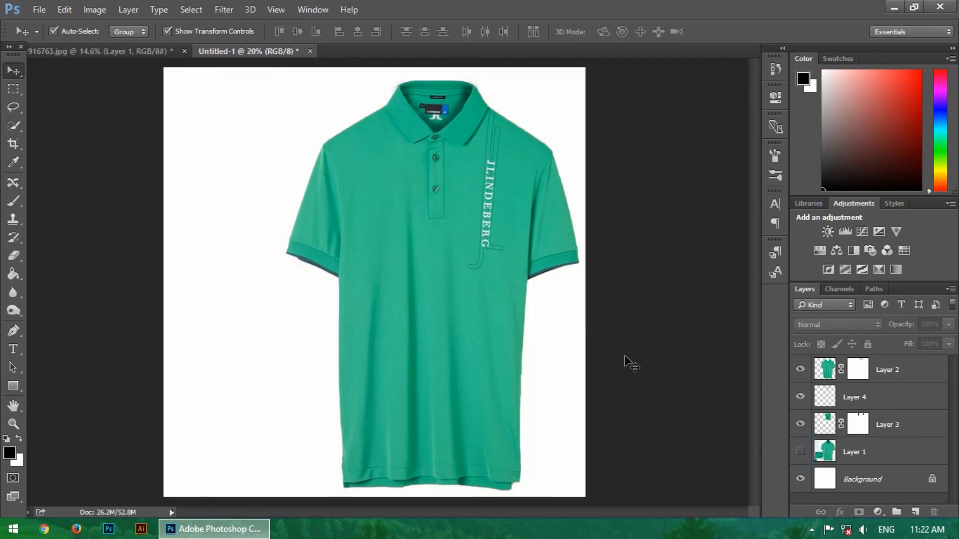